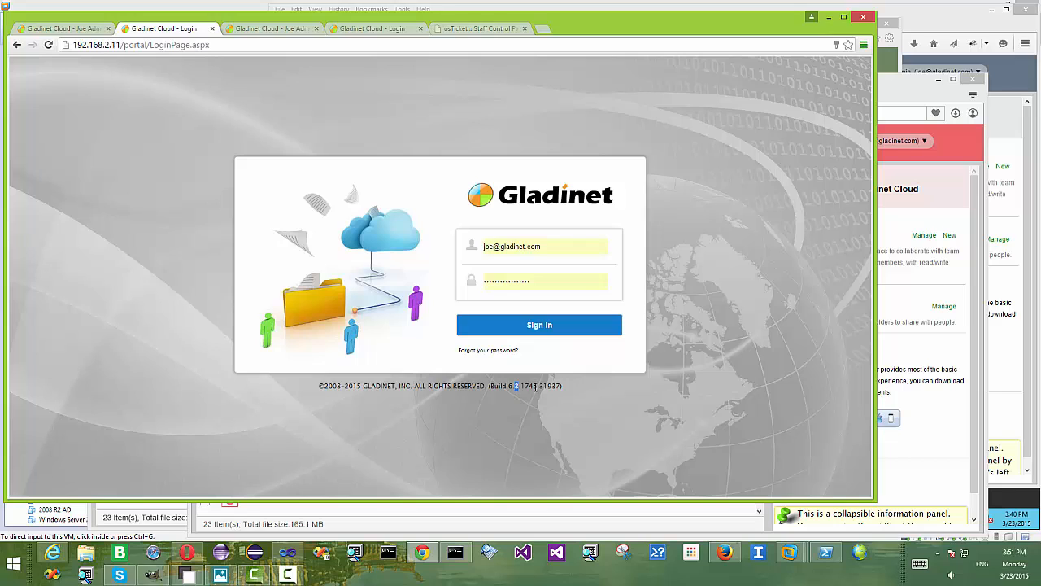
# Check the build number on the login page and sign in with the prefilled administrator credentials.
pyautogui.moveTo(538, 387)
pyautogui.mouseDown()
pyautogui.moveTo(527, 387)
pyautogui.moveTo(551, 387)
pyautogui.mouseUp()
pyautogui.click(537, 326)
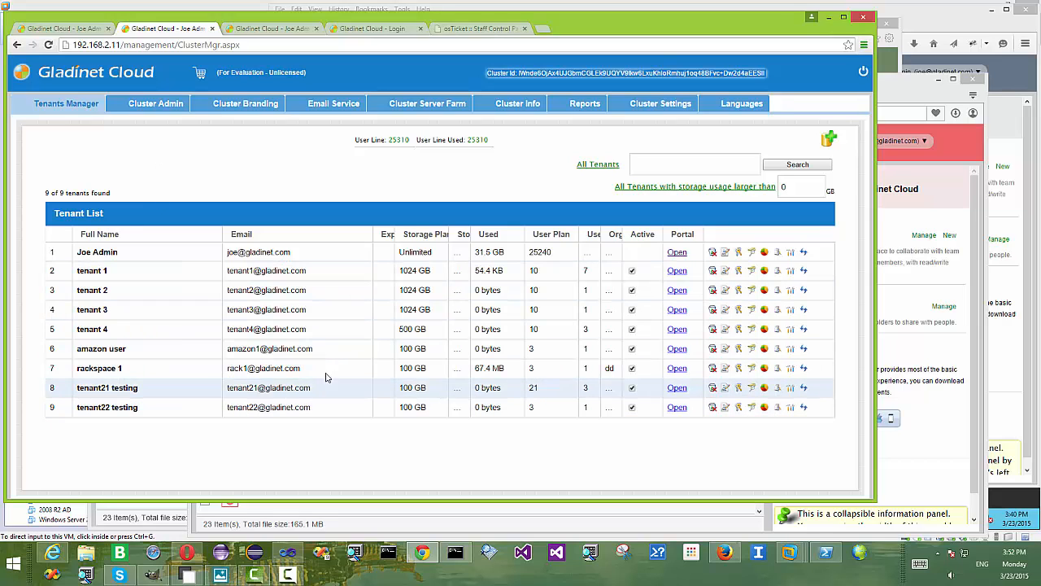
# Review the Cluster Admin page and the general Cluster Branding settings.
pyautogui.click(153, 111)
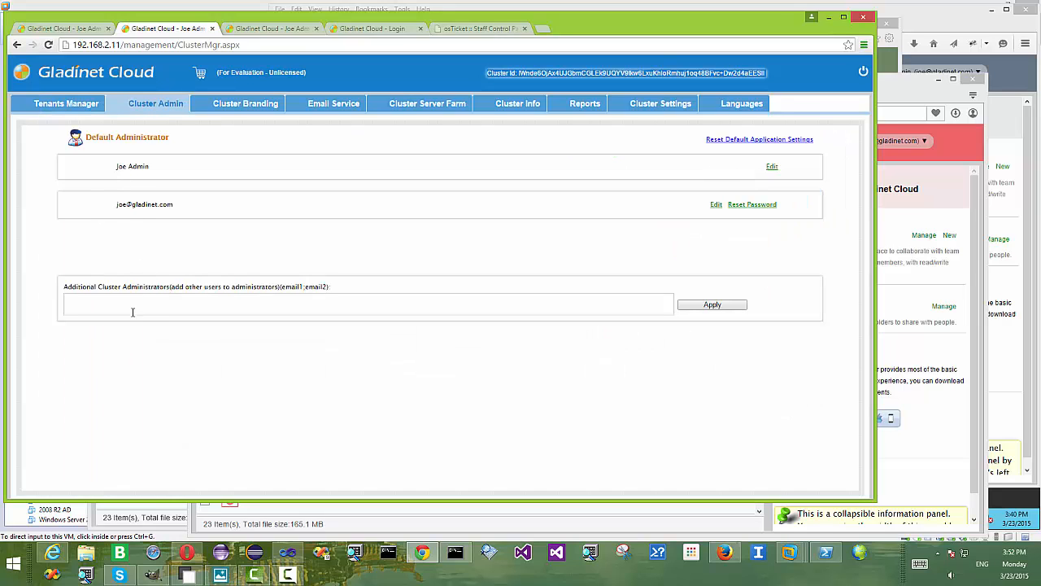
pyautogui.click(233, 106)
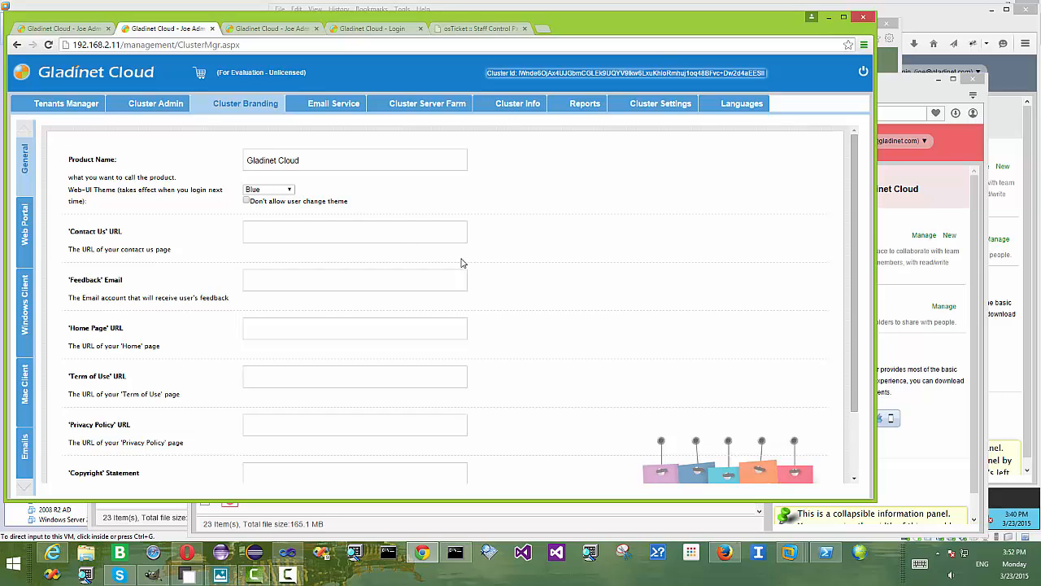
pyautogui.scroll(-1, 461, 262)
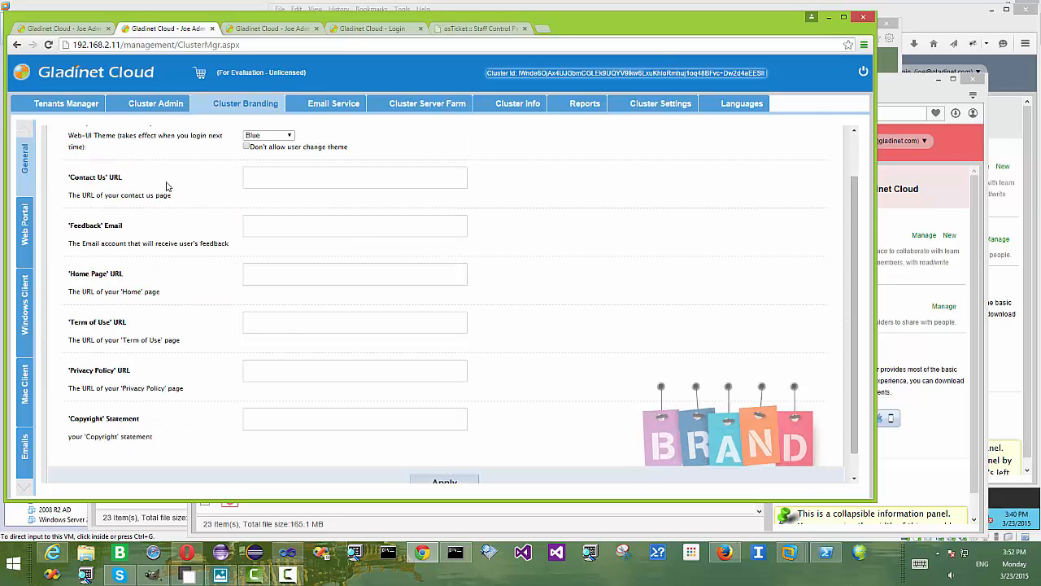
pyautogui.scroll(1, 167, 187)
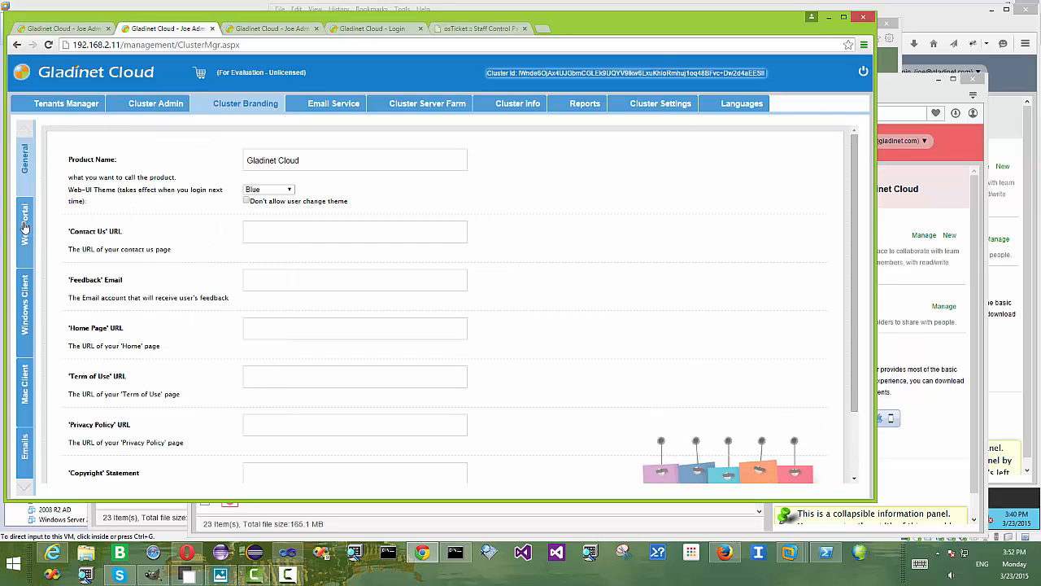
# Review the Email Service, Cluster Server Farm, Cluster Info and Reports pages of the management console.
pyautogui.click(329, 107)
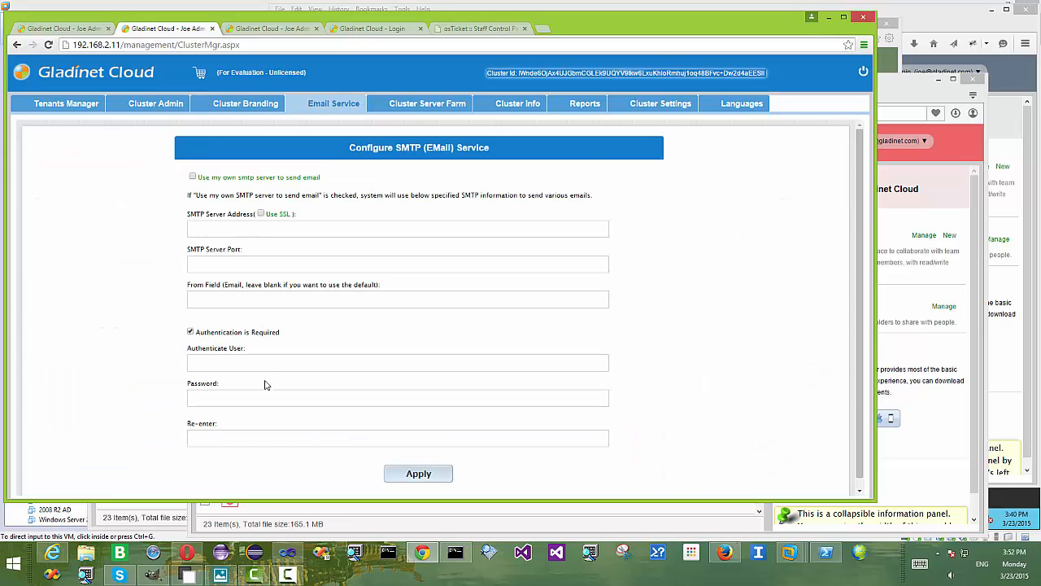
pyautogui.click(442, 104)
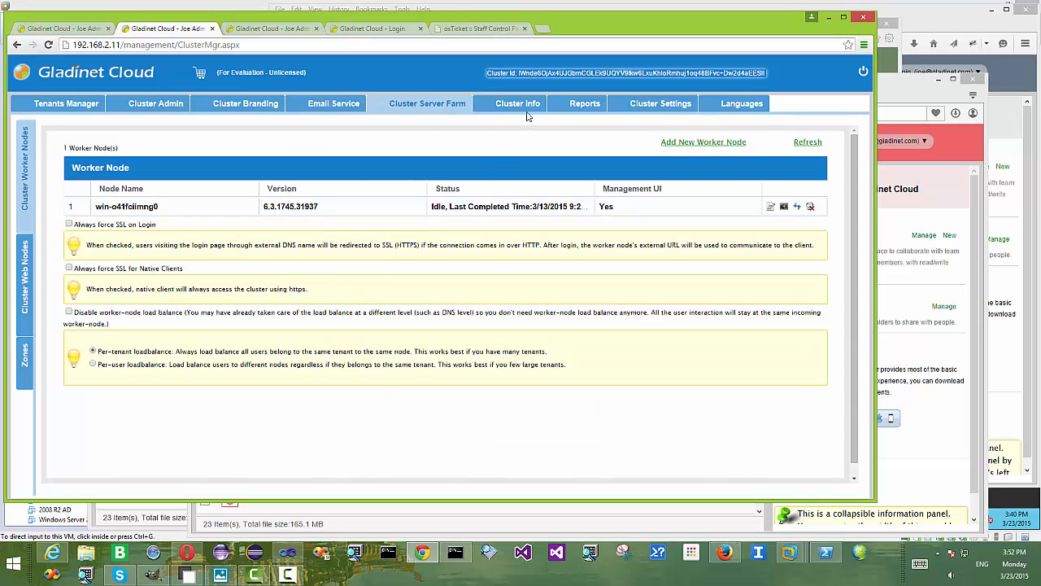
pyautogui.click(526, 107)
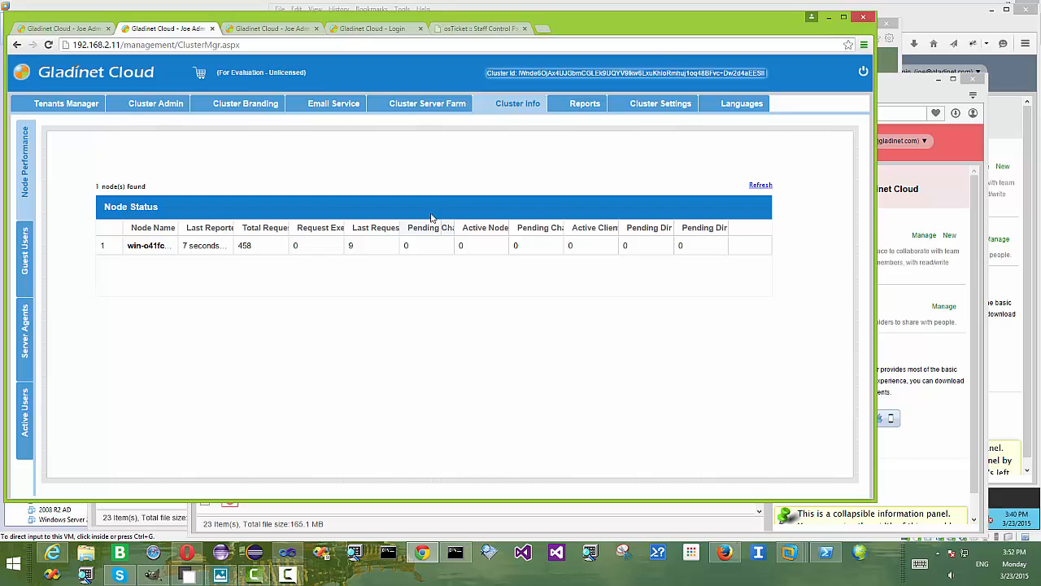
pyautogui.click(581, 104)
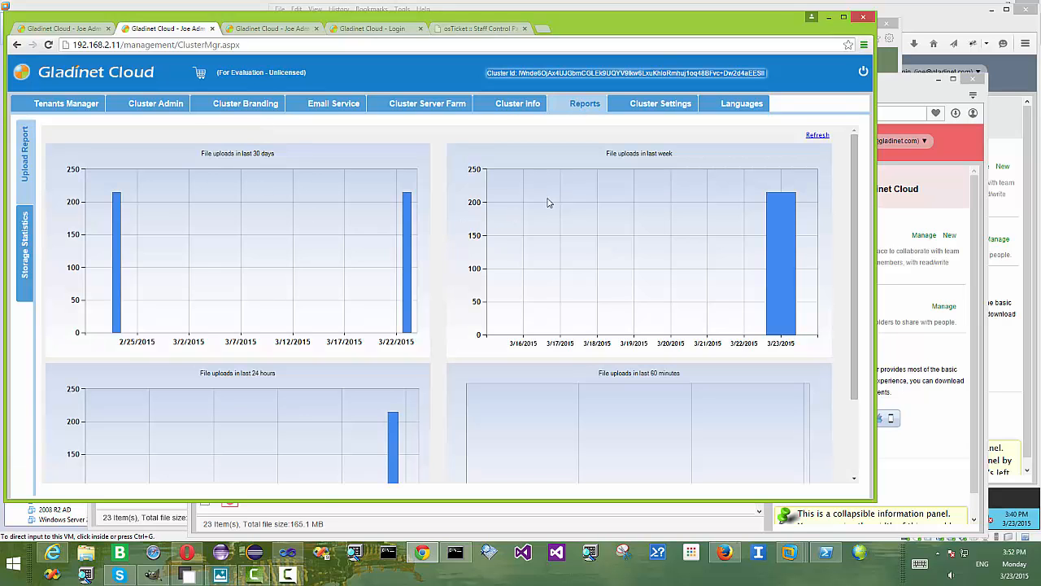
# Examine the Windows client version, the current published version and the Daily Upgrade Limit in Cluster Settings.
pyautogui.click(663, 107)
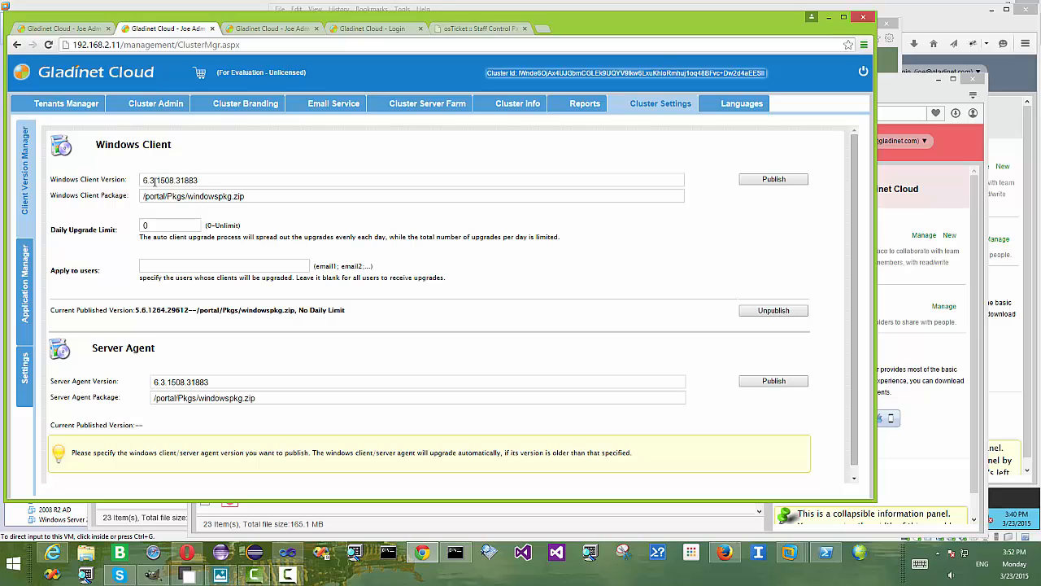
pyautogui.moveTo(207, 179); pyautogui.dragTo(125, 179)
pyautogui.moveTo(192, 312); pyautogui.dragTo(135, 310)
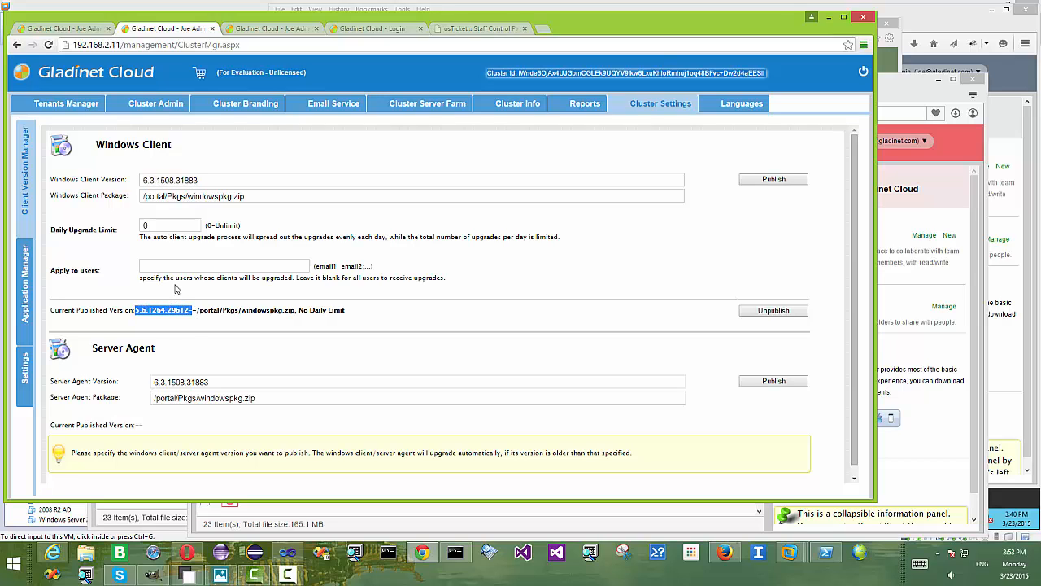
pyautogui.click(158, 226)
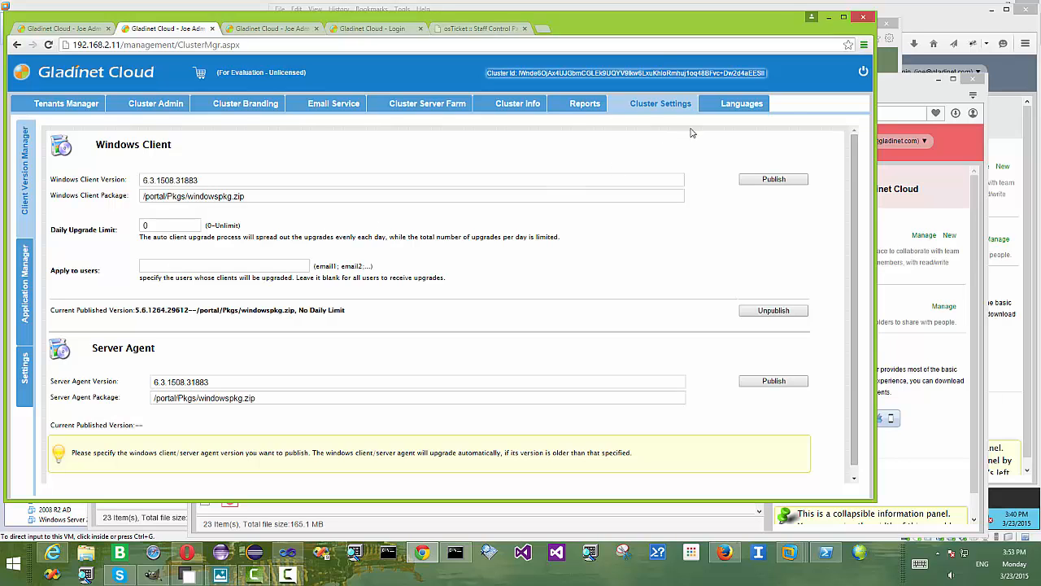
# Set French (fr) as the language to manage and view the resource strings of /portal/AddVersionedFolder.aspx.
pyautogui.click(732, 103)
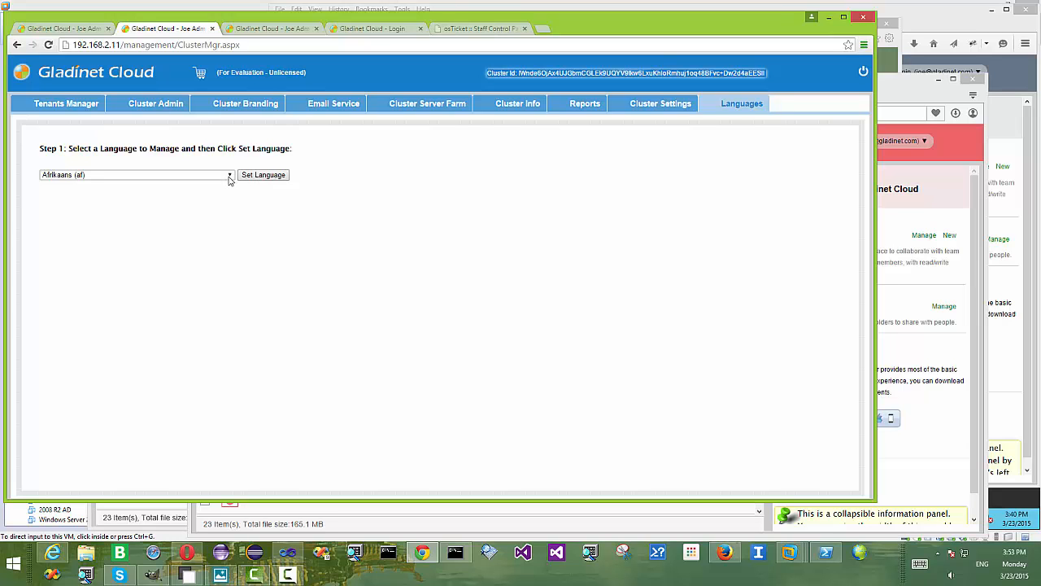
pyautogui.click(228, 176)
pyautogui.scroll(-15, 163, 244)
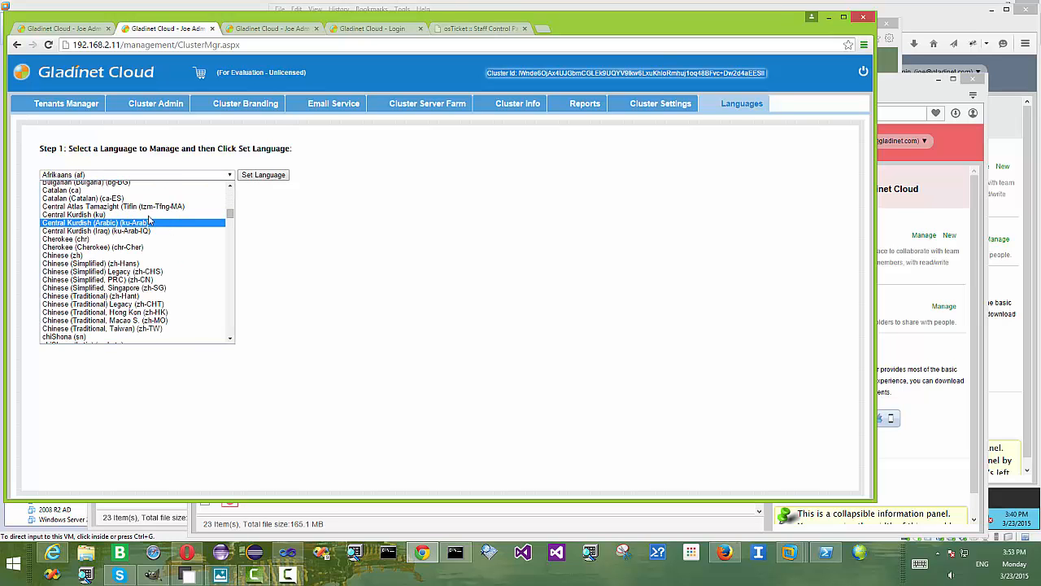
pyautogui.scroll(-18, 151, 232)
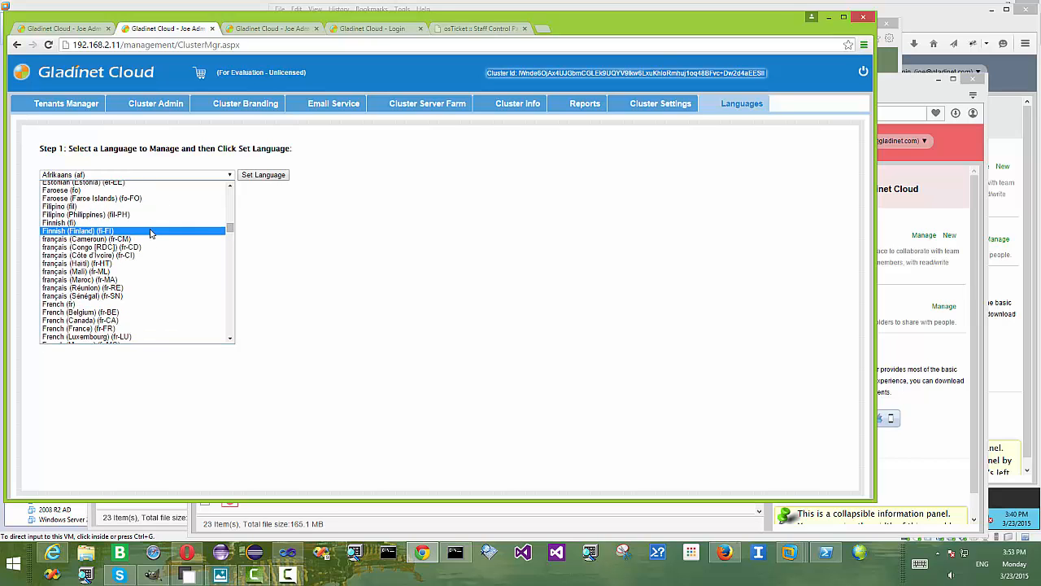
pyautogui.click(132, 304)
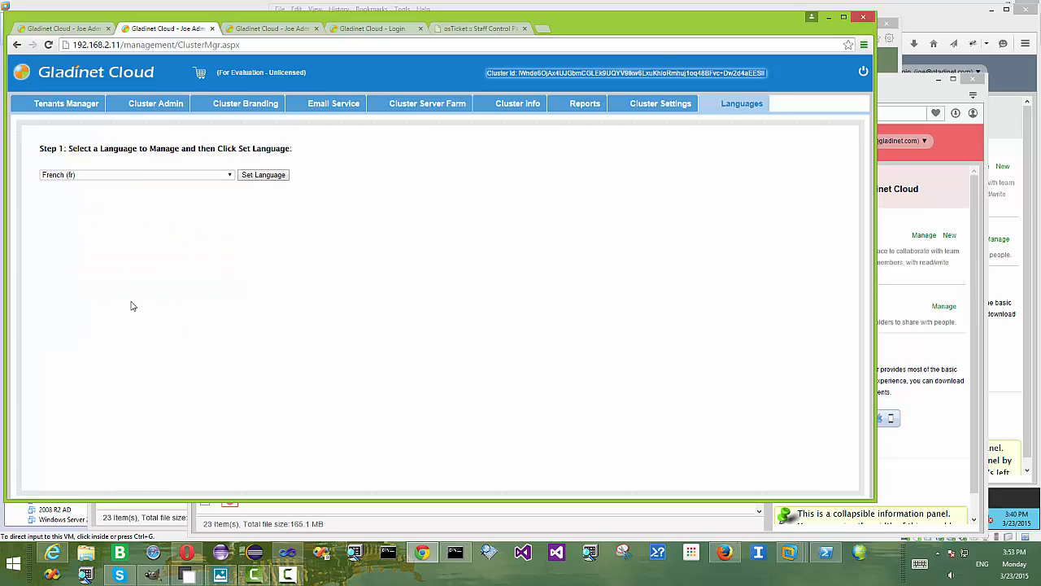
pyautogui.click(262, 176)
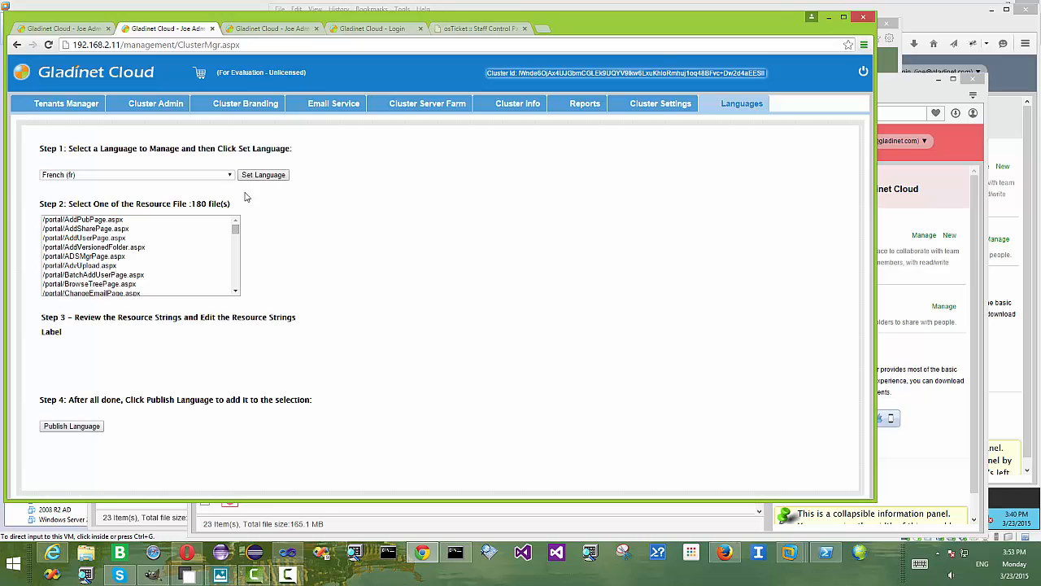
pyautogui.click(104, 248)
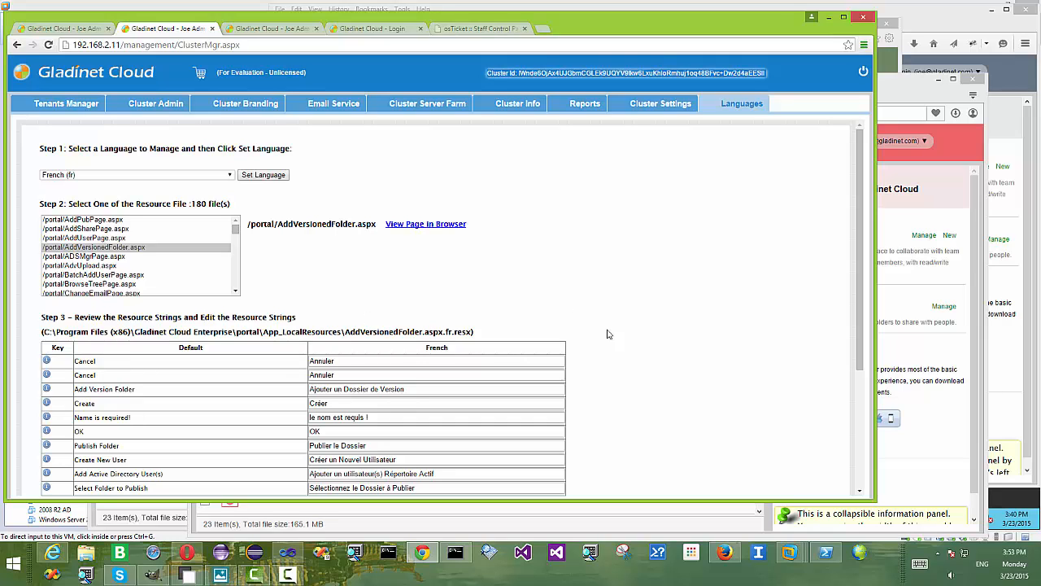
# Return to the tenant list and open the web portal of the first tenant, the default administrator.
pyautogui.click(66, 104)
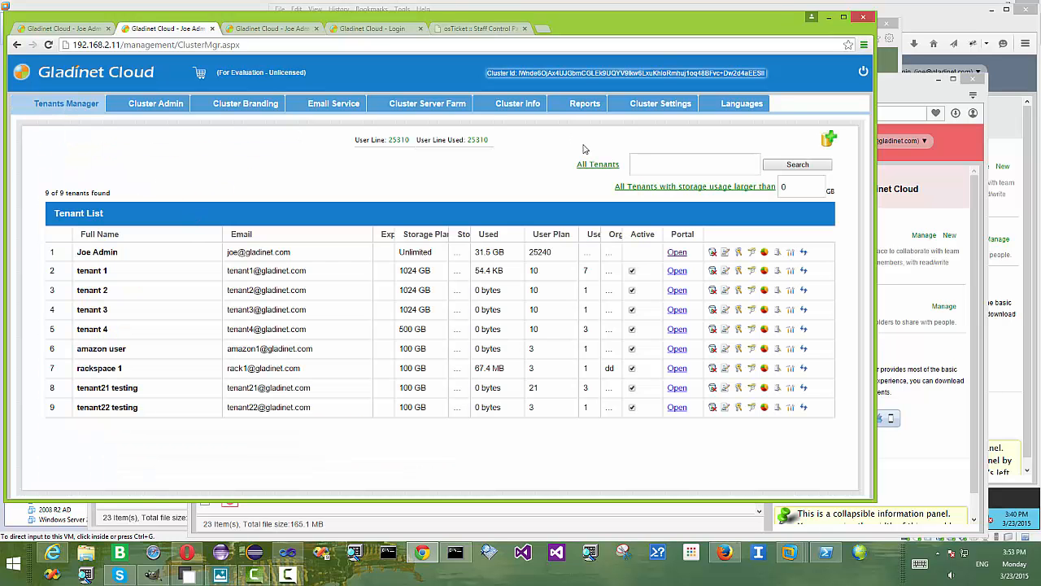
pyautogui.click(677, 252)
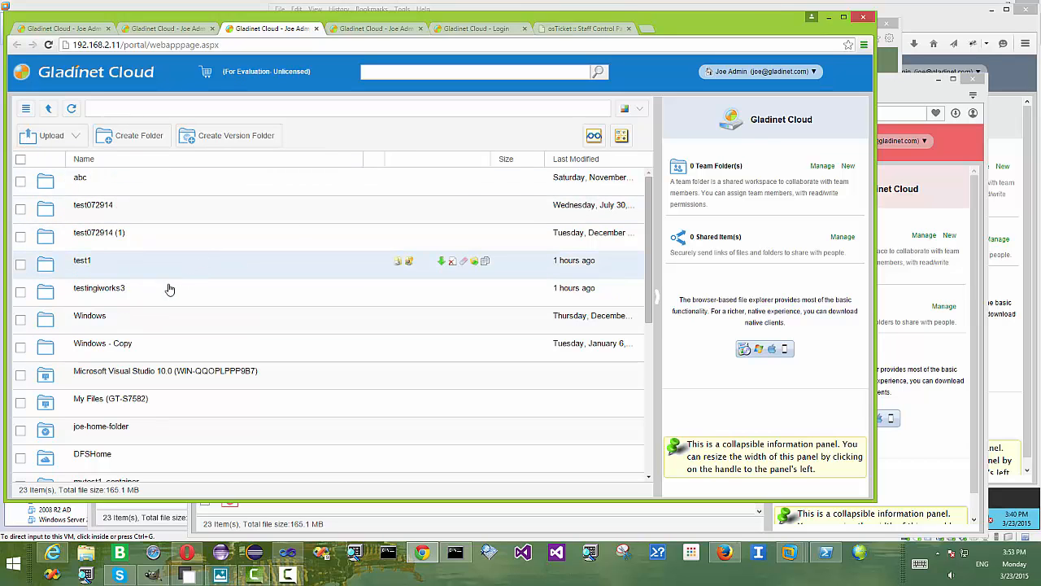
# Select dotNetFx40_Full_x86_x64.exe, gimp-2.8.10-setup.exe and PIARedist.exe to view the available file actions, and clear the selection.
pyautogui.scroll(-5, 143, 296)
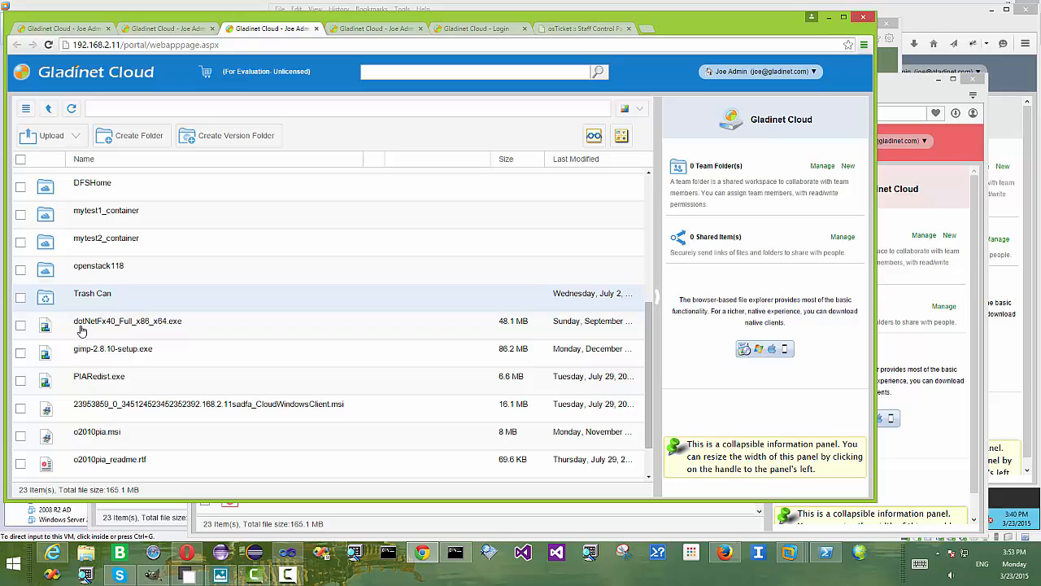
pyautogui.click(21, 325)
pyautogui.click(21, 352)
pyautogui.click(21, 382)
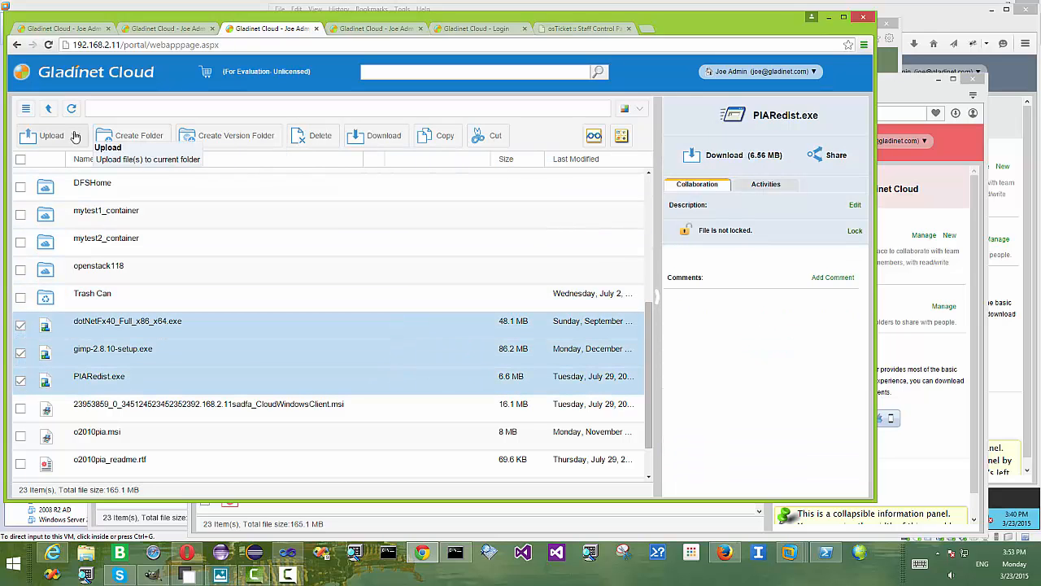
pyautogui.click(21, 327)
pyautogui.click(21, 353)
pyautogui.click(21, 383)
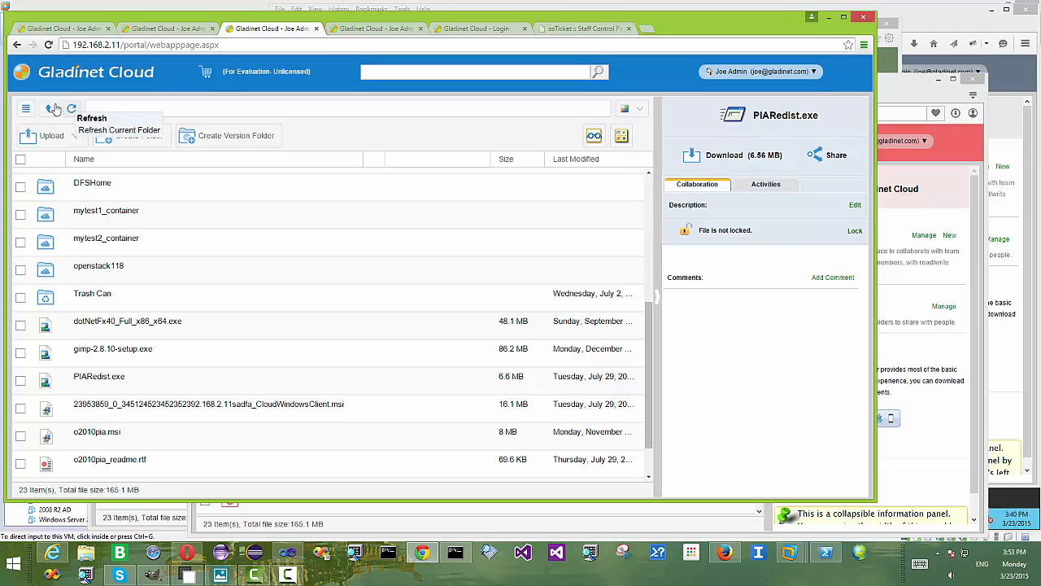
# Show and hide the folder tree, and view the abc folder before returning to the root folder.
pyautogui.click(26, 111)
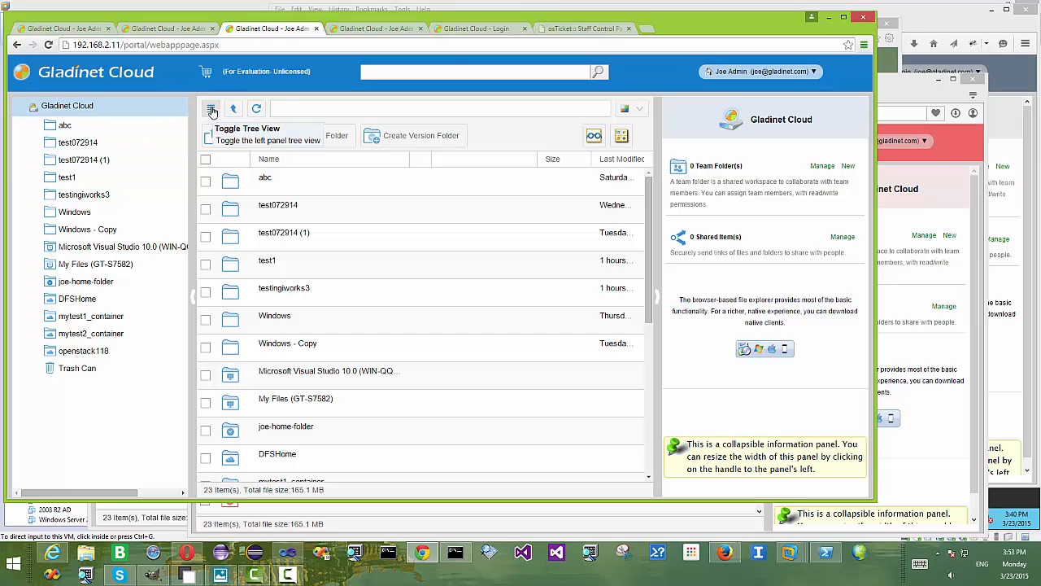
pyautogui.click(212, 111)
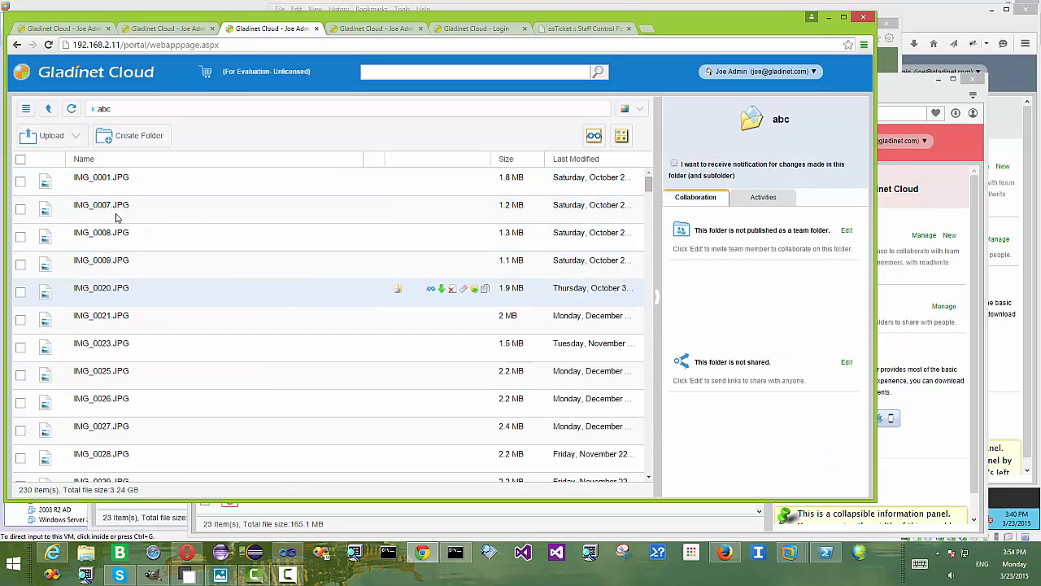
pyautogui.click(48, 108)
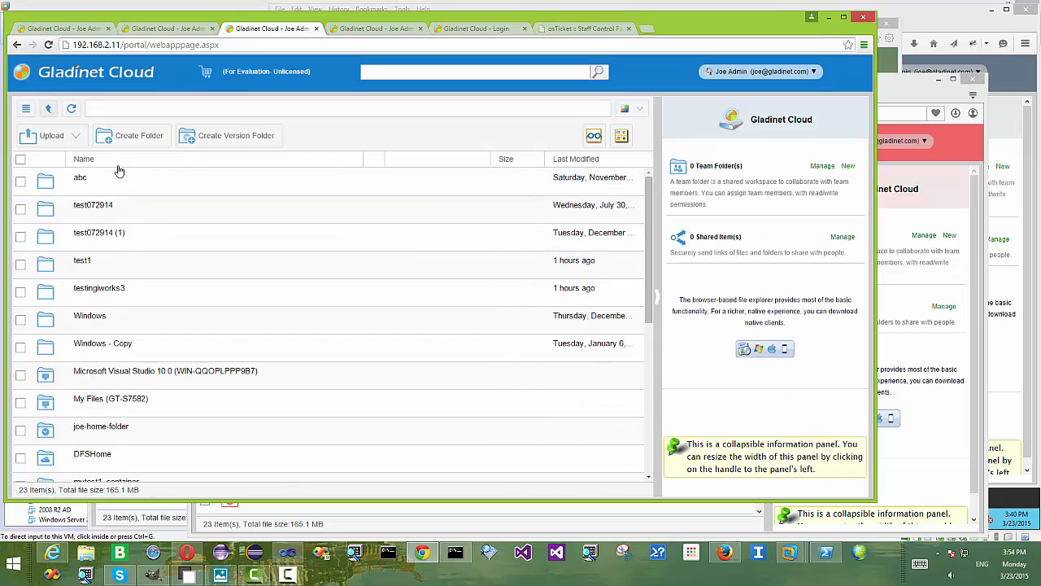
# Browse through the files in the test1 folder and return to the root folder.
pyautogui.click(92, 266)
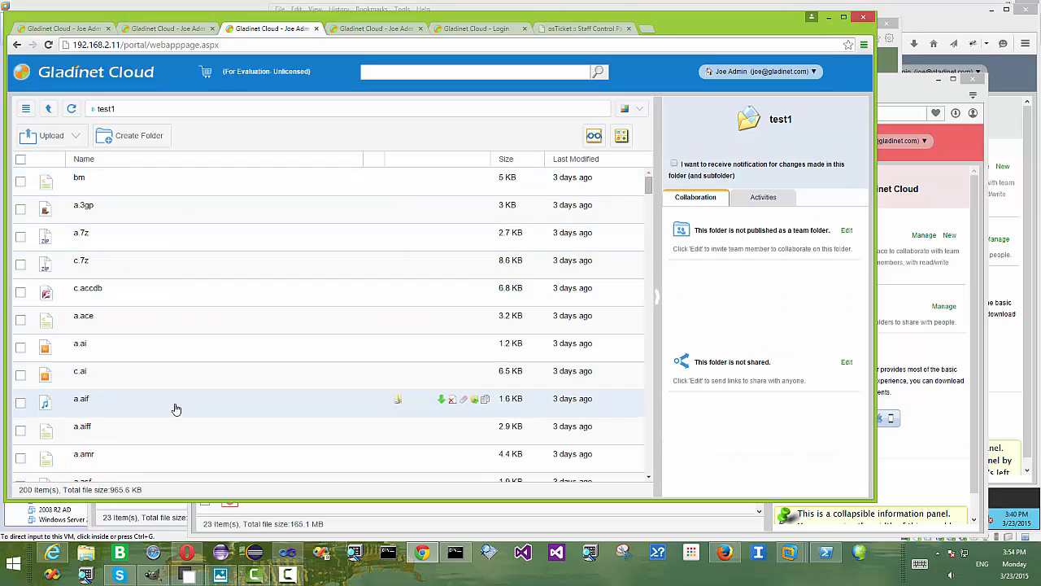
pyautogui.scroll(-6, 175, 409)
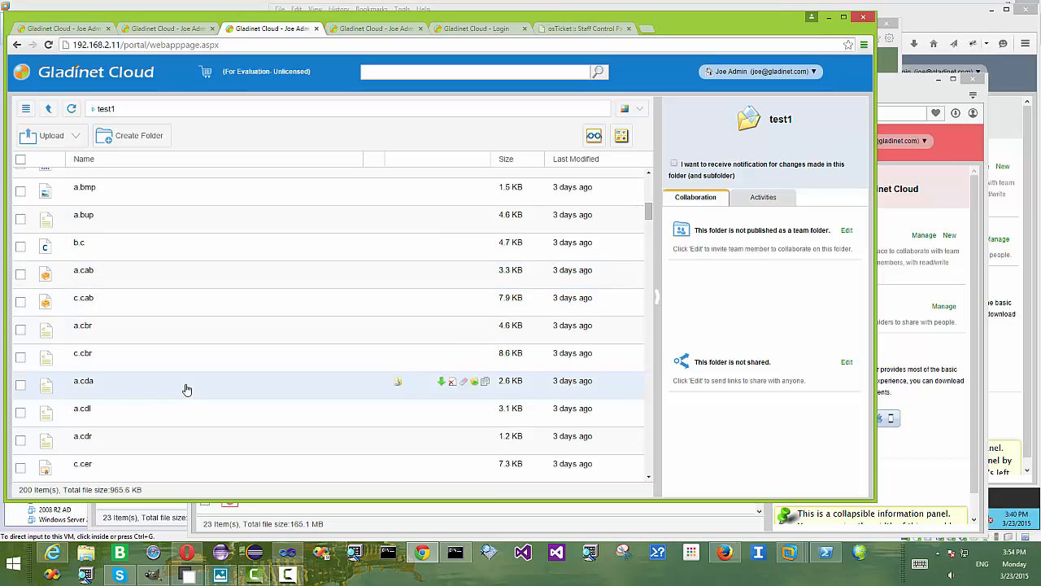
pyautogui.scroll(-6, 186, 390)
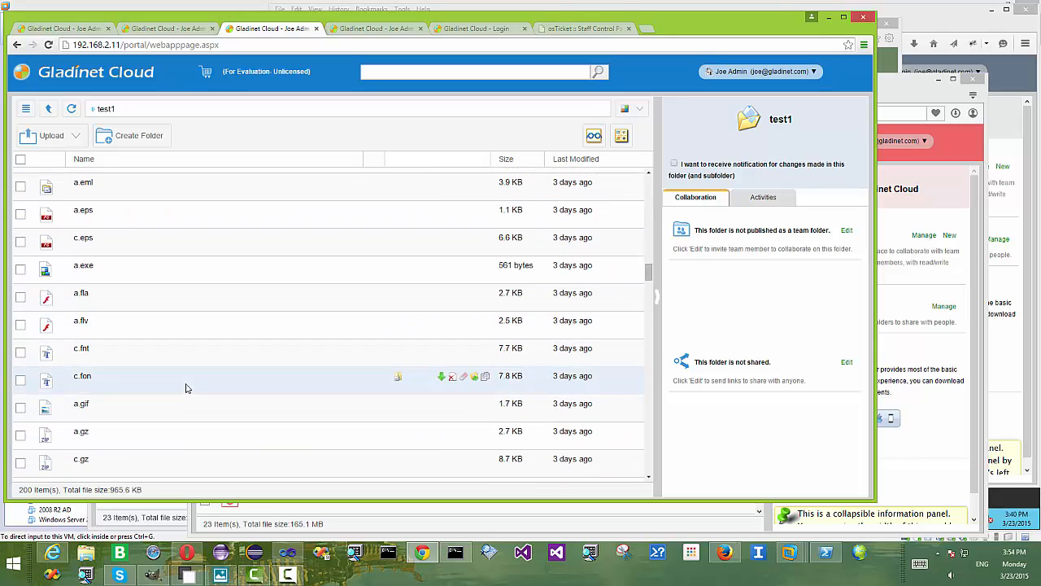
pyautogui.scroll(-6, 186, 388)
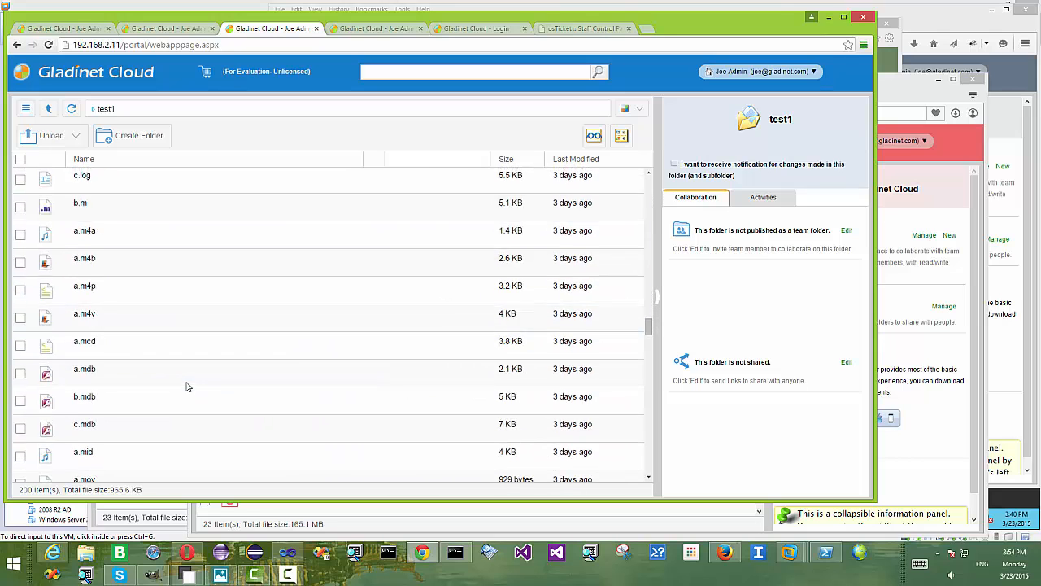
pyautogui.scroll(-5, 186, 387)
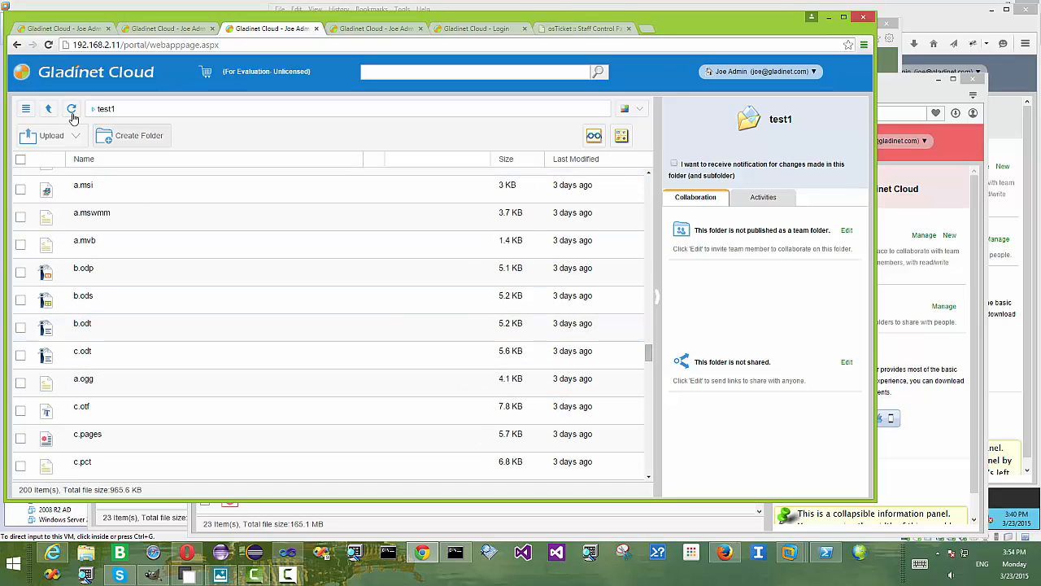
pyautogui.click(48, 109)
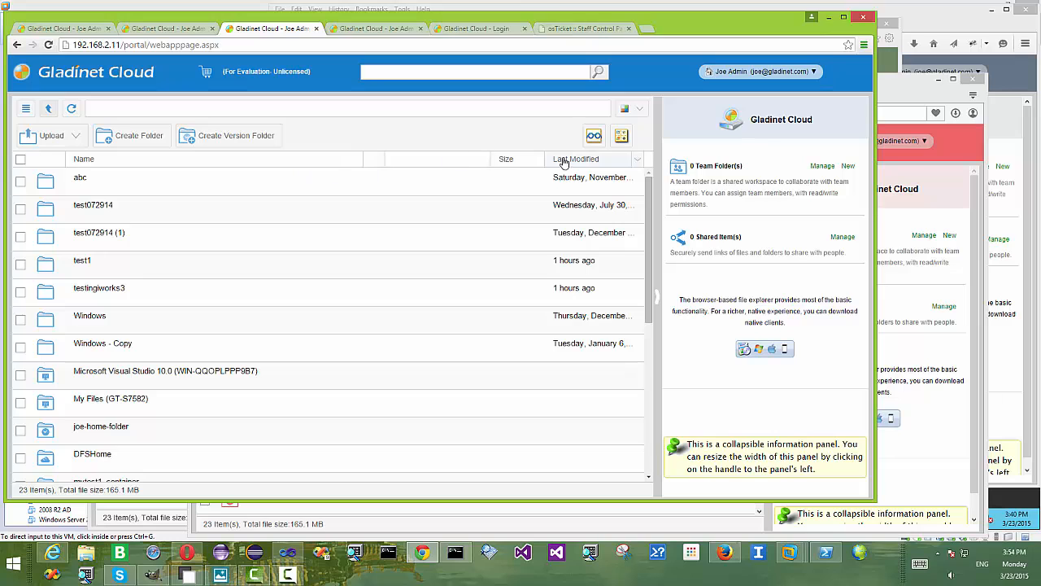
# View the portal's available colour themes without changing the theme, and switch to the portal window in Firefox.
pyautogui.click(631, 109)
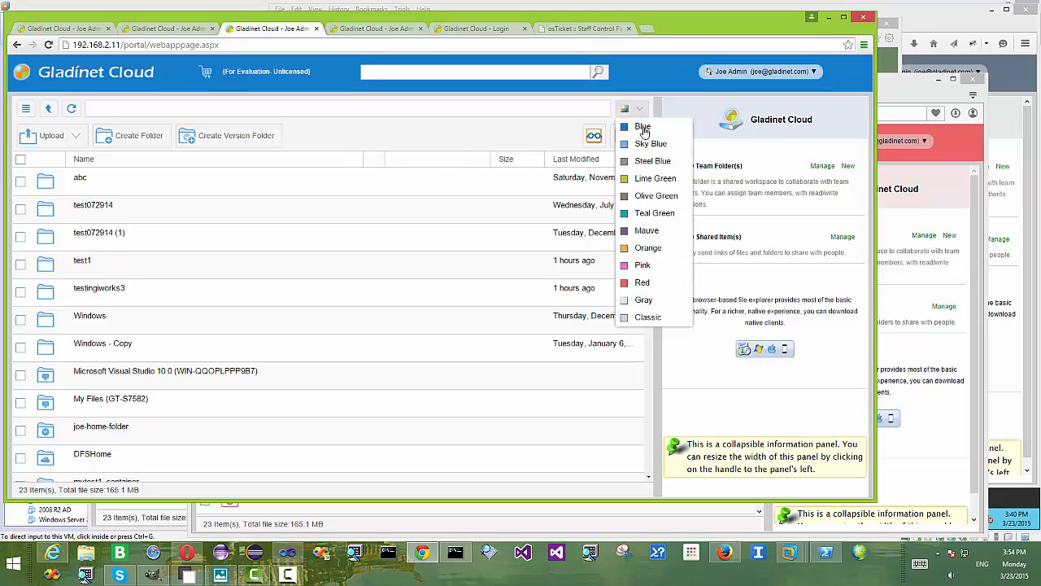
pyautogui.click(488, 132)
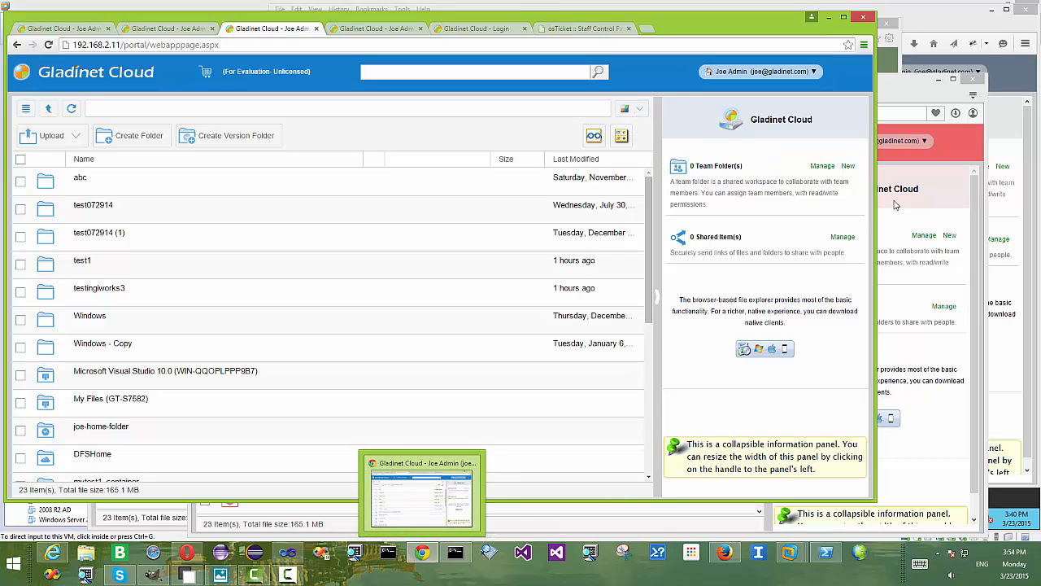
pyautogui.click(724, 557)
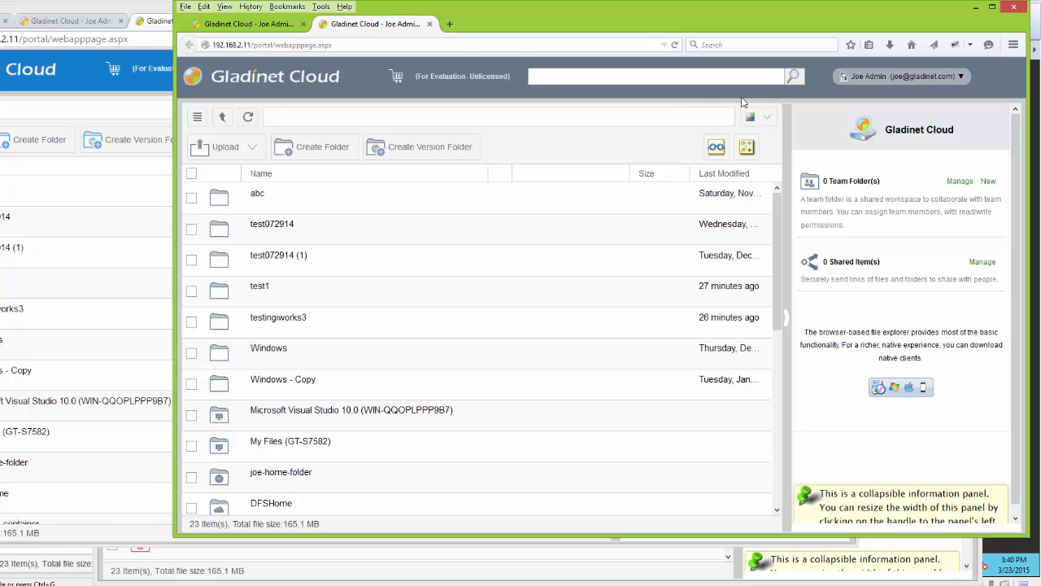
# Look at Firefox's Help options, and view and close Internet Explorer's version information.
pyautogui.click(345, 8)
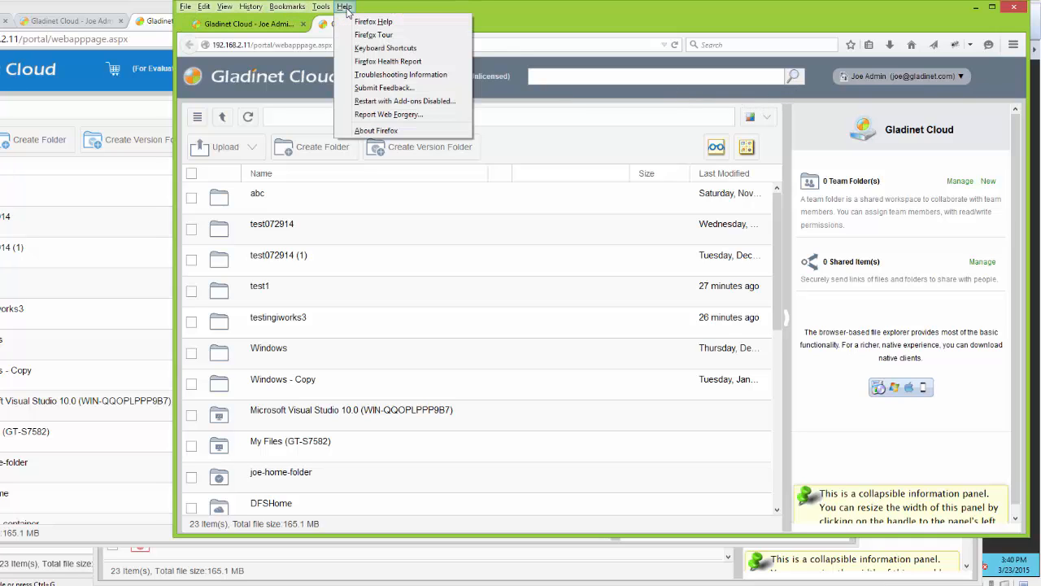
pyautogui.click(346, 8)
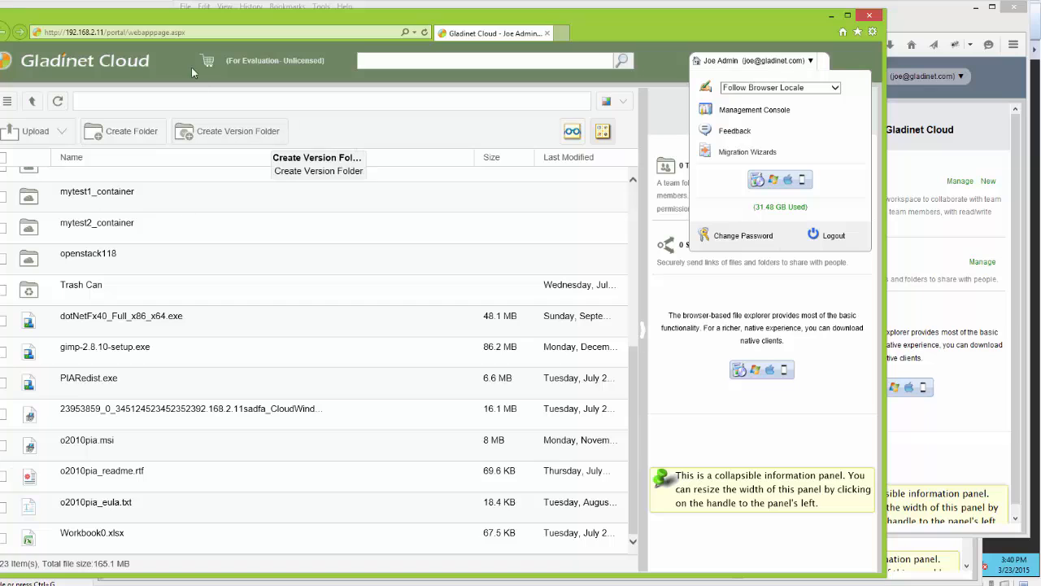
pyautogui.click(872, 31)
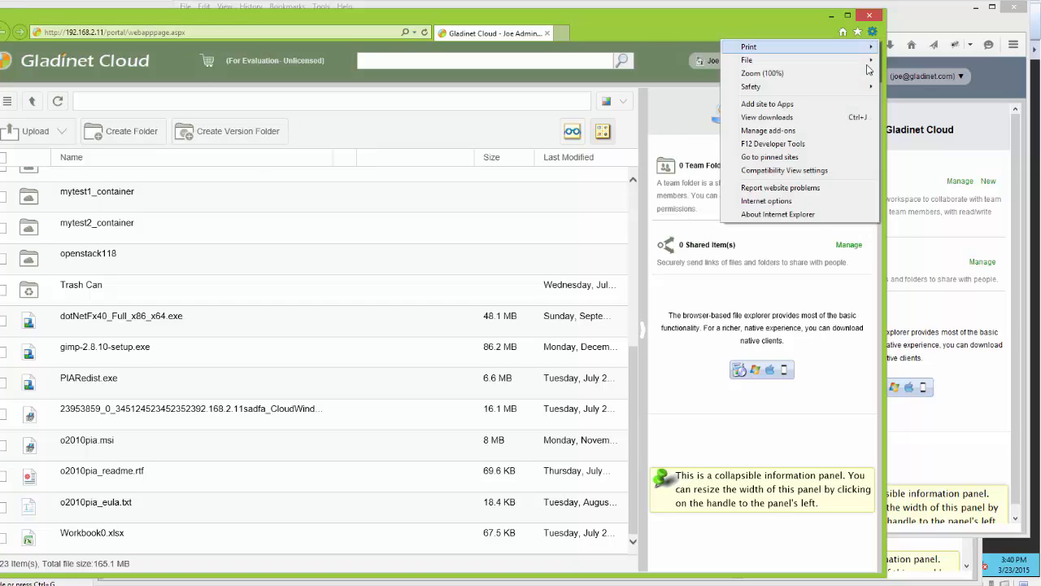
pyautogui.click(760, 222)
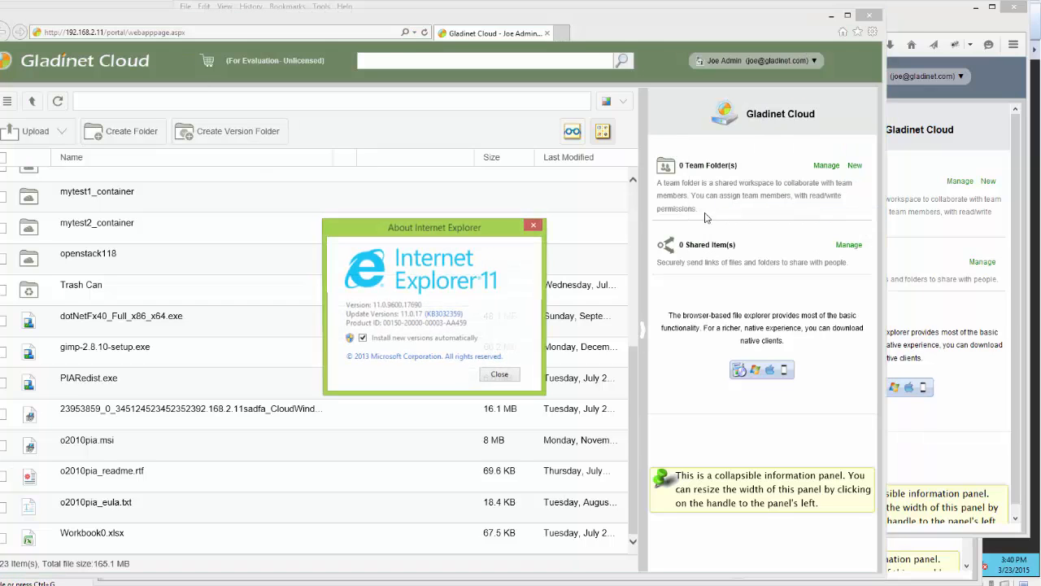
pyautogui.click(503, 378)
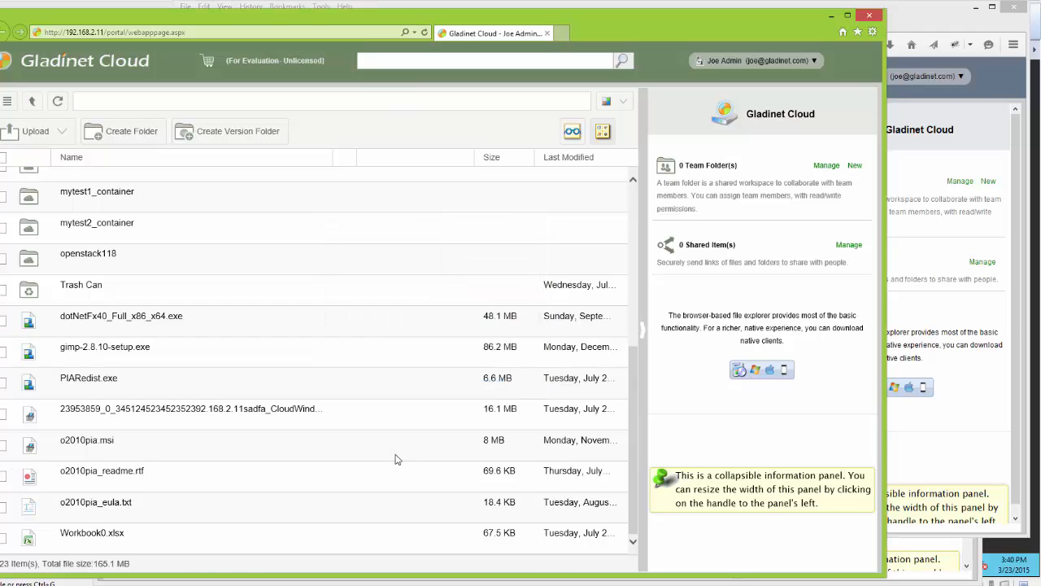
# Switch to the portal window in Opera and change its colour theme to Mauve.
pyautogui.hotkey('alt', 'Tab')
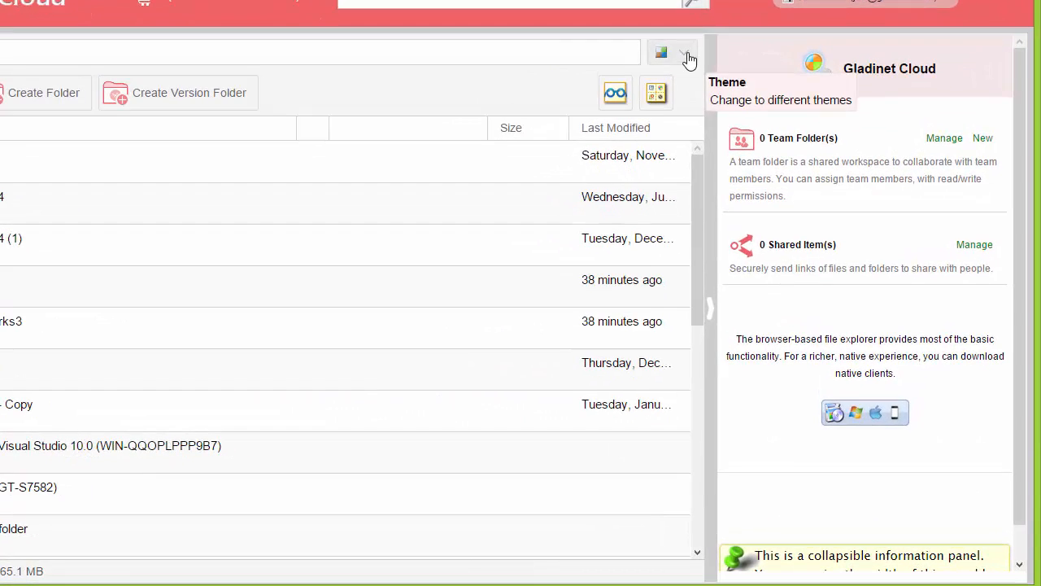
pyautogui.click(709, 187)
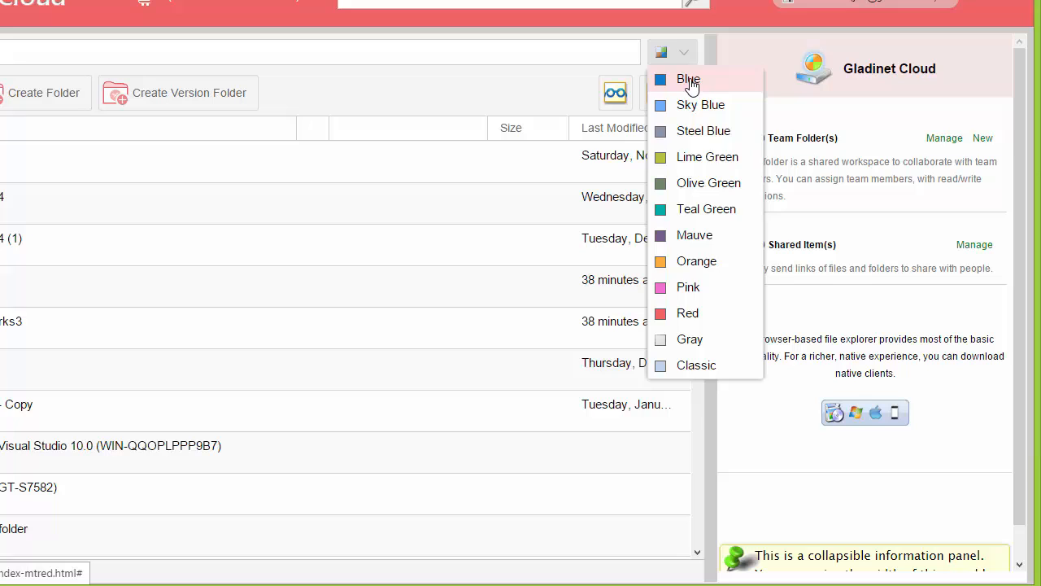
pyautogui.click(706, 235)
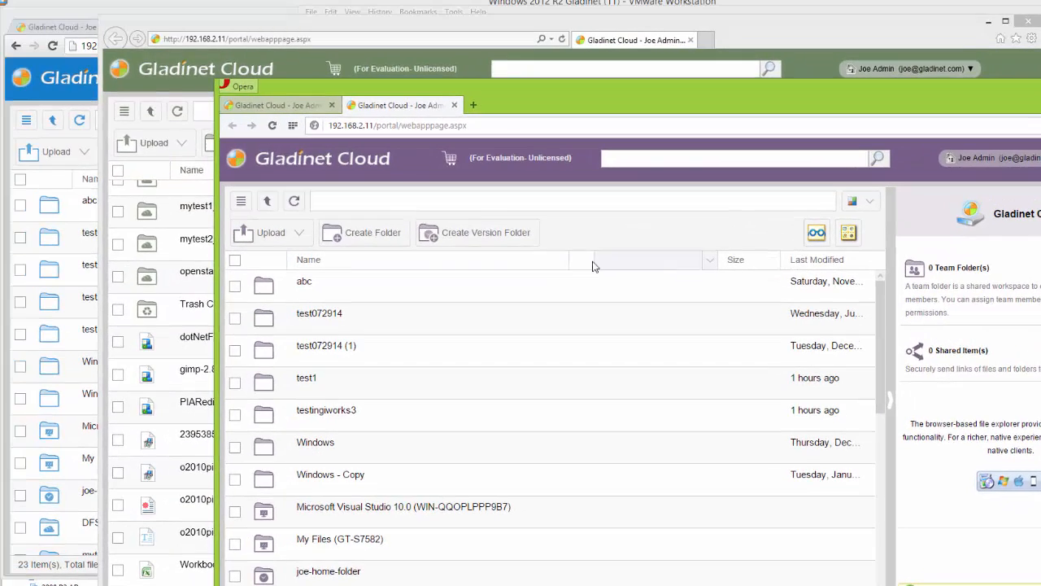
# Switch to the portal in Chrome, open the Management Console and examine the dashboard's user and file totals.
pyautogui.click(44, 18)
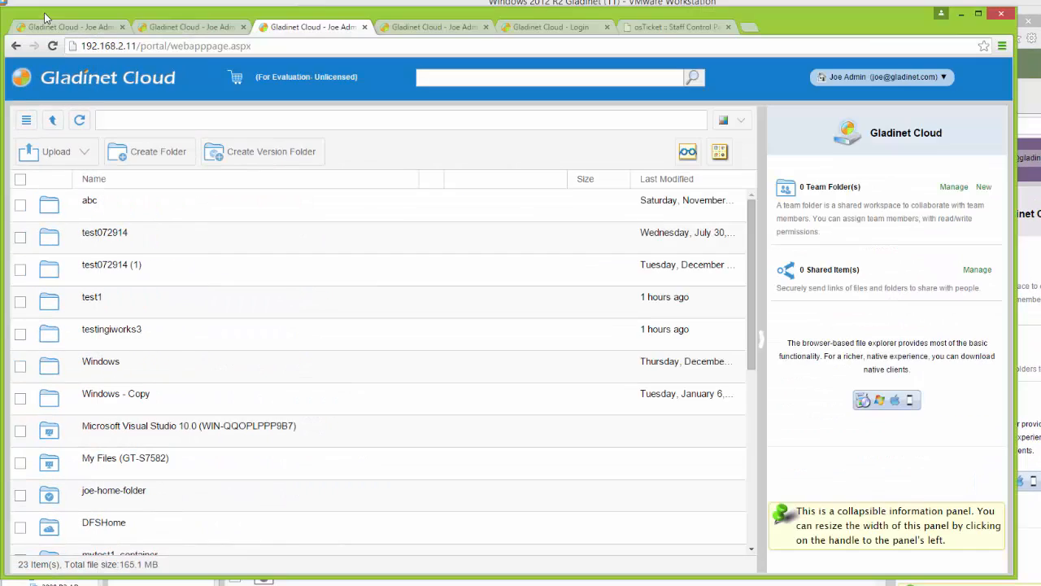
pyautogui.click(940, 77)
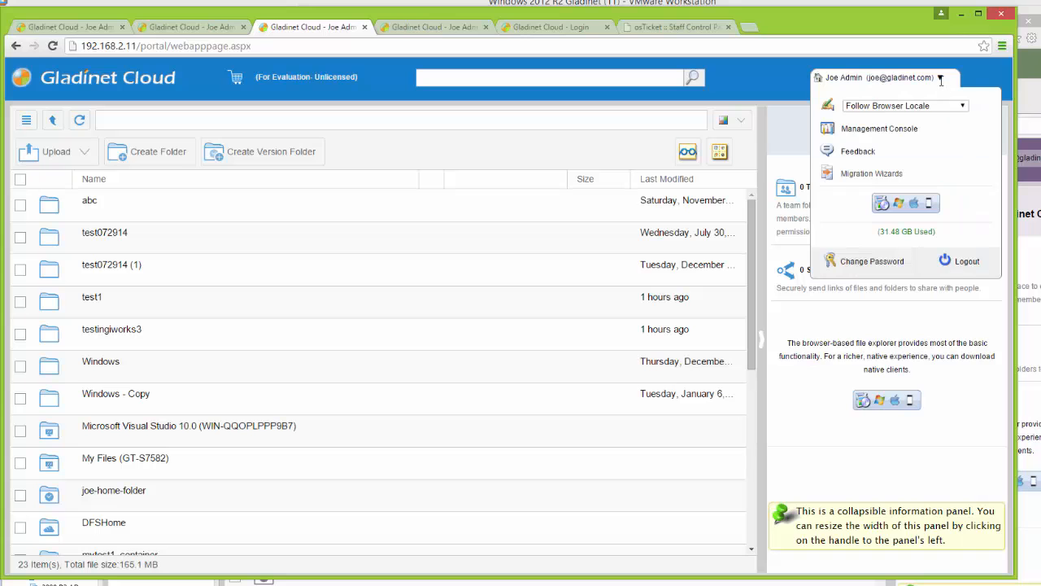
pyautogui.click(883, 130)
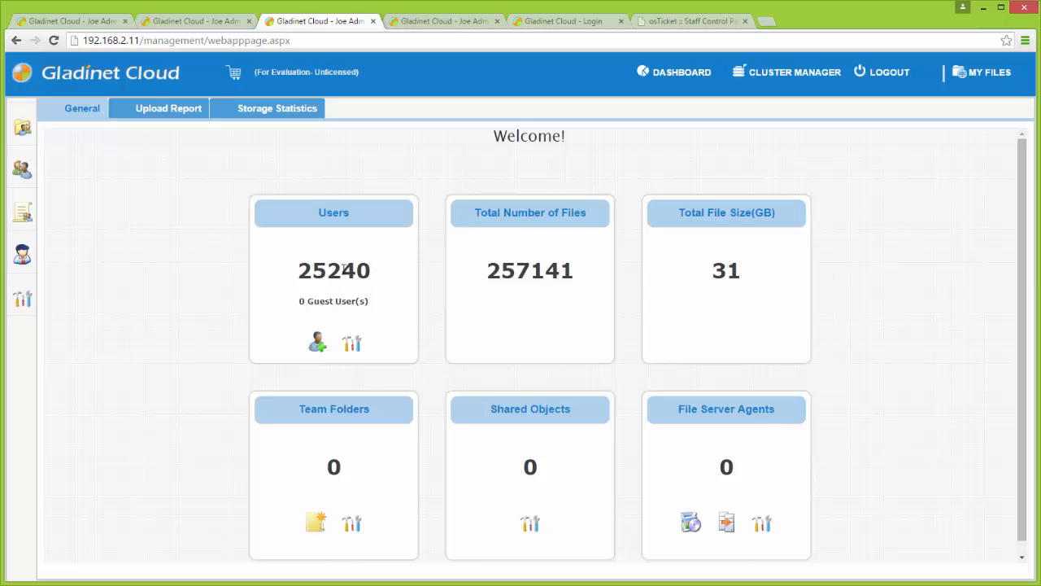
pyautogui.moveTo(343, 268); pyautogui.dragTo(269, 253)
pyautogui.click(385, 278)
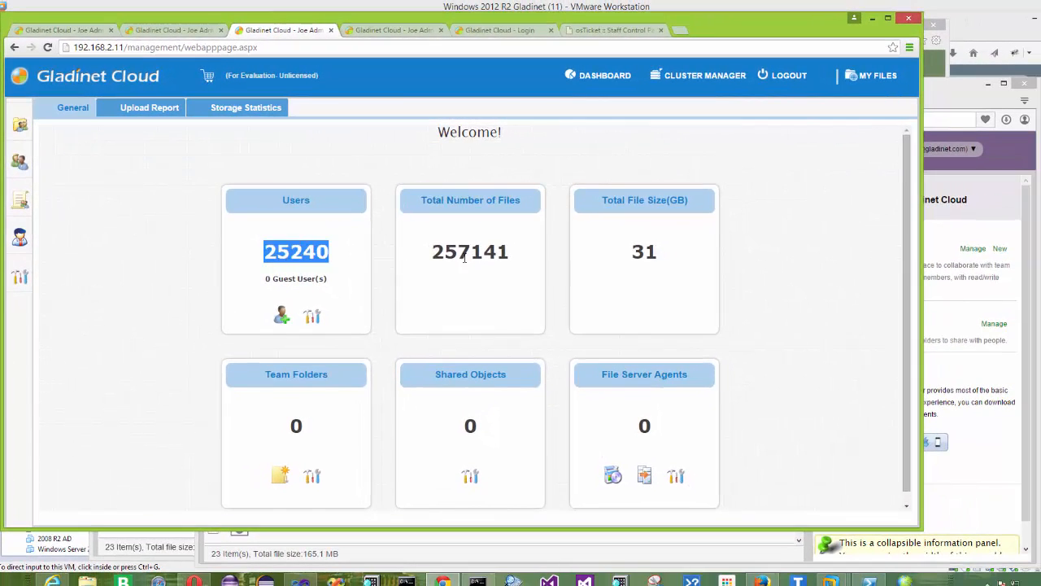
pyautogui.click(457, 251)
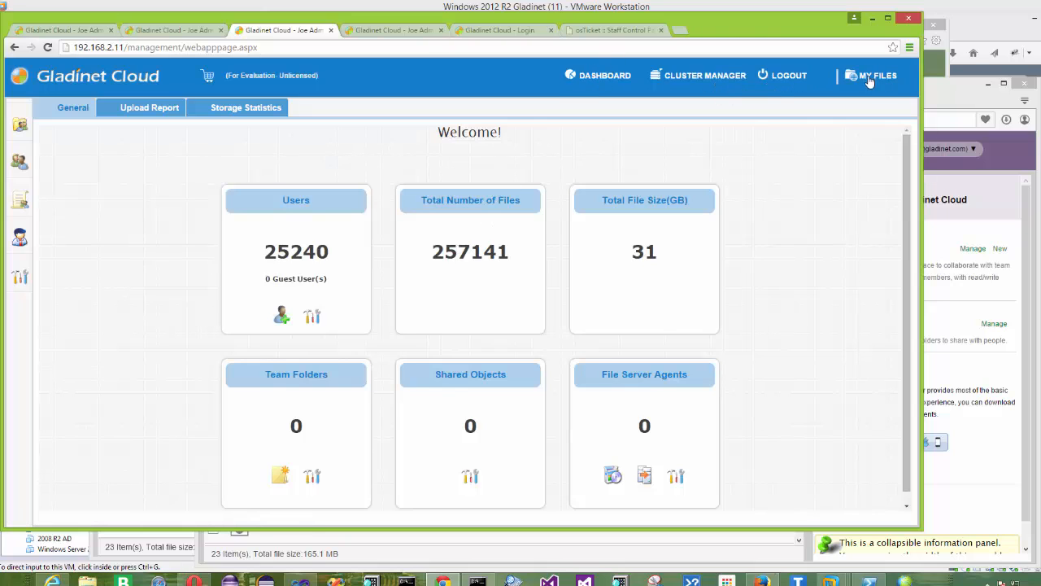
# View the Collaboration section and the User Manager's user, guest user, group and role pages.
pyautogui.click(76, 129)
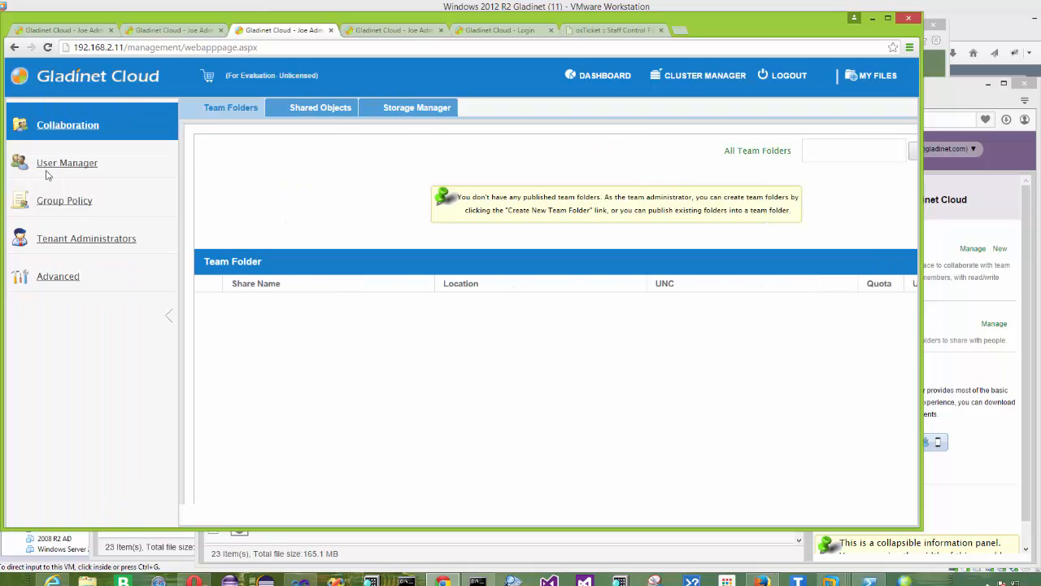
pyautogui.click(61, 165)
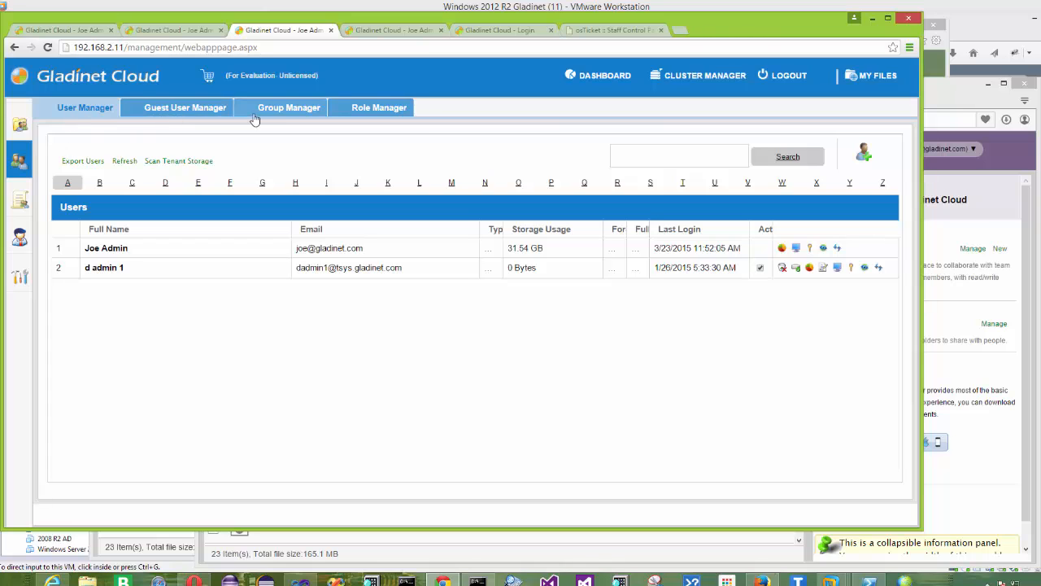
pyautogui.click(184, 113)
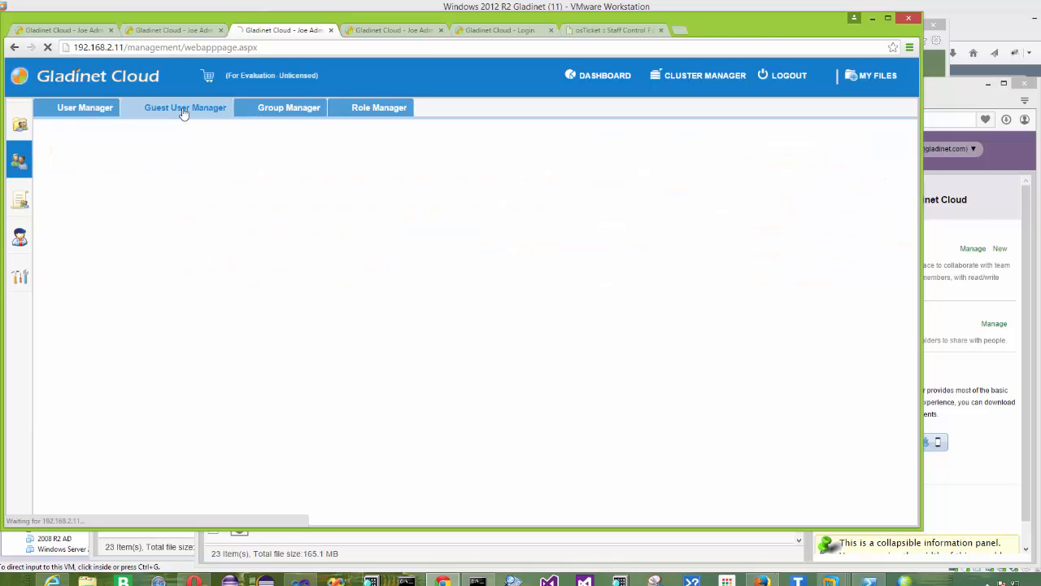
pyautogui.click(295, 114)
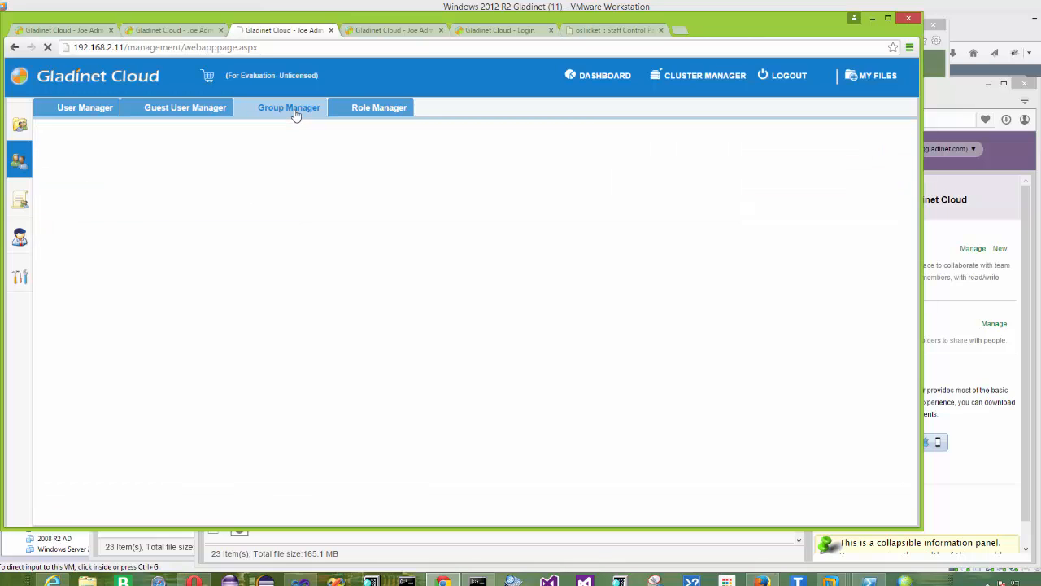
pyautogui.click(364, 115)
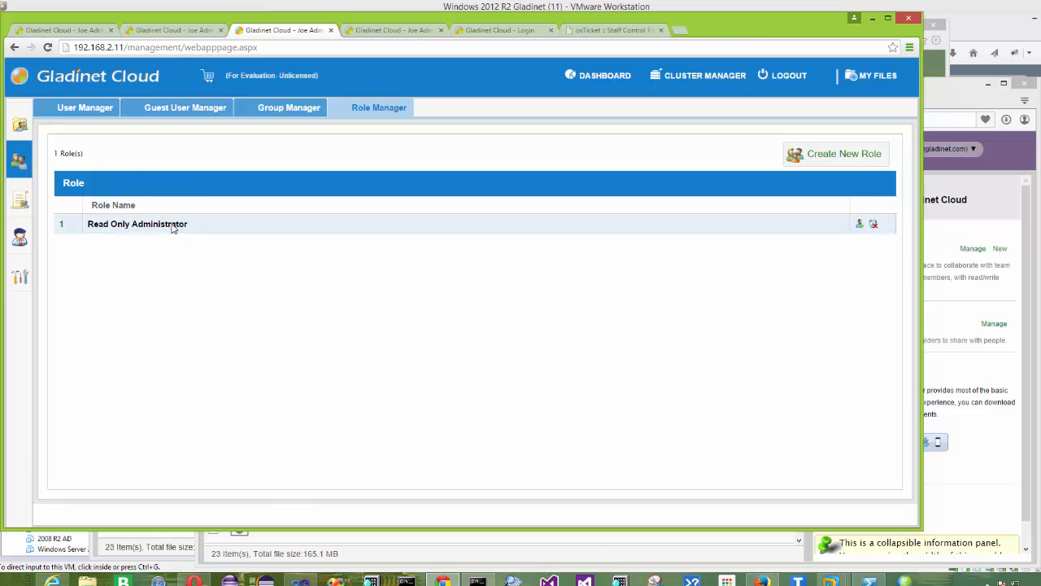
# Examine the Read Only Administrator role's permissions and assigned users, and close it without applying changes.
pyautogui.click(860, 225)
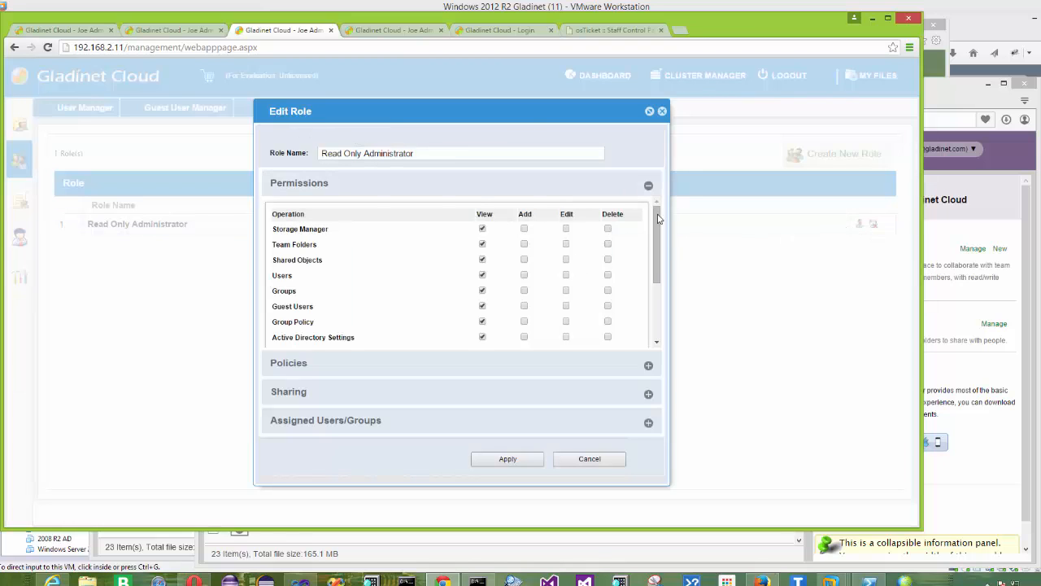
pyautogui.tripleClick(388, 153)
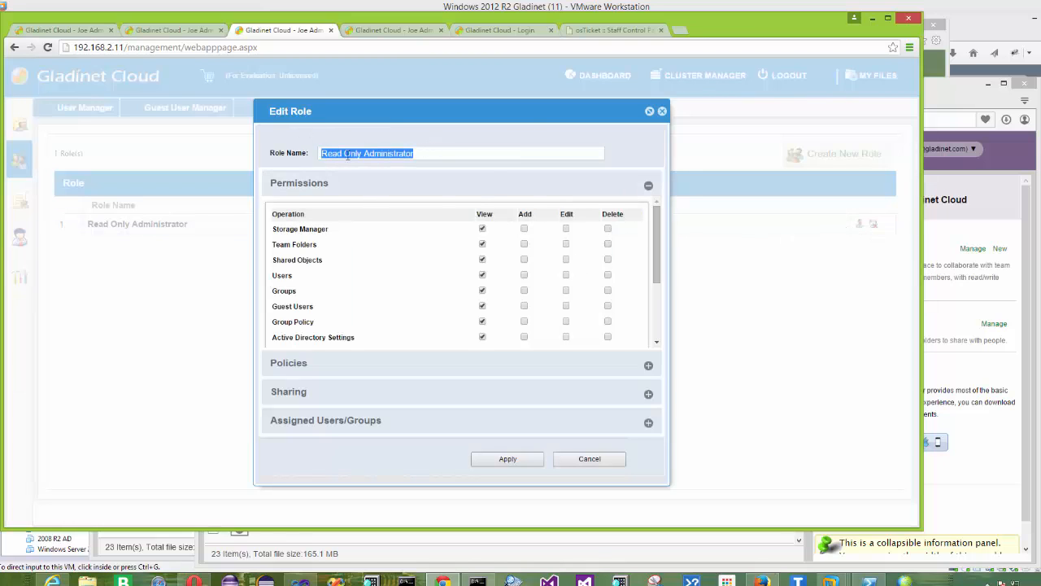
pyautogui.moveTo(656, 236); pyautogui.dragTo(656, 272)
pyautogui.scroll(-2, 657, 272)
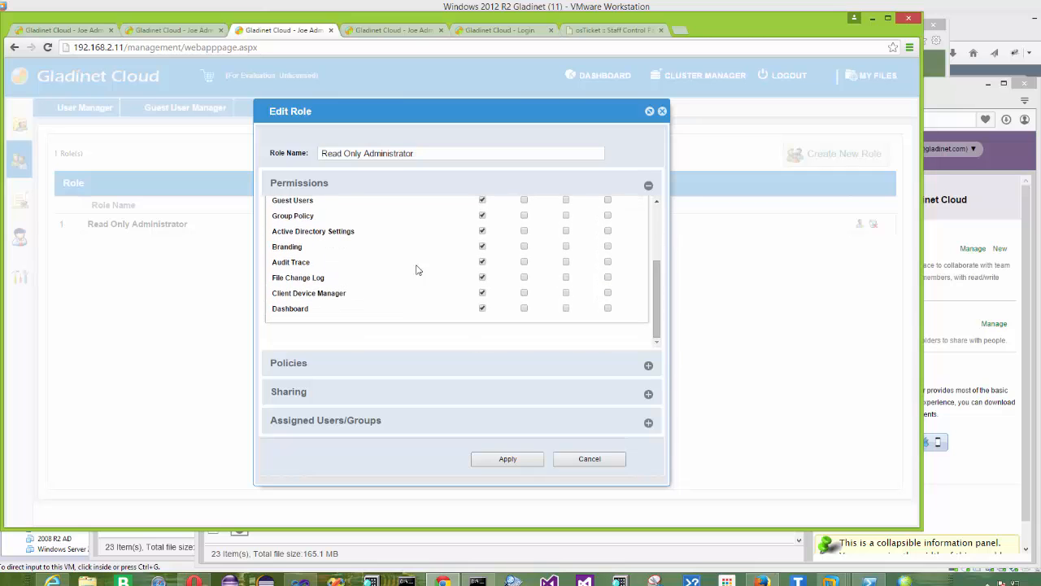
pyautogui.click(648, 424)
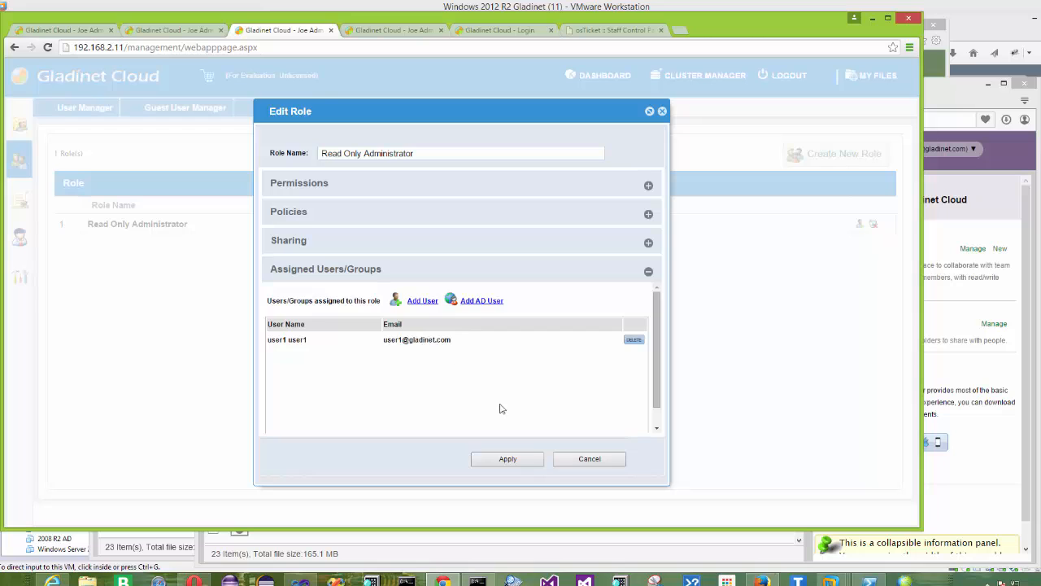
pyautogui.click(589, 459)
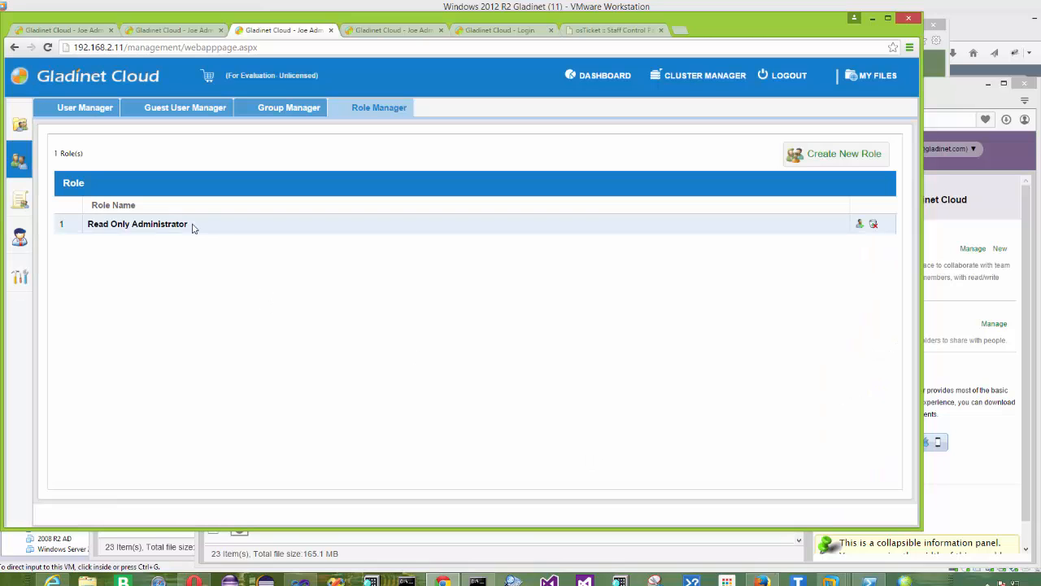
# Review the Group Policy pages from Security and Client Control through Retention, Home Directory, Password and Access Policy to Client Settings Manager.
pyautogui.moveTo(22, 202)
pyautogui.click(63, 202)
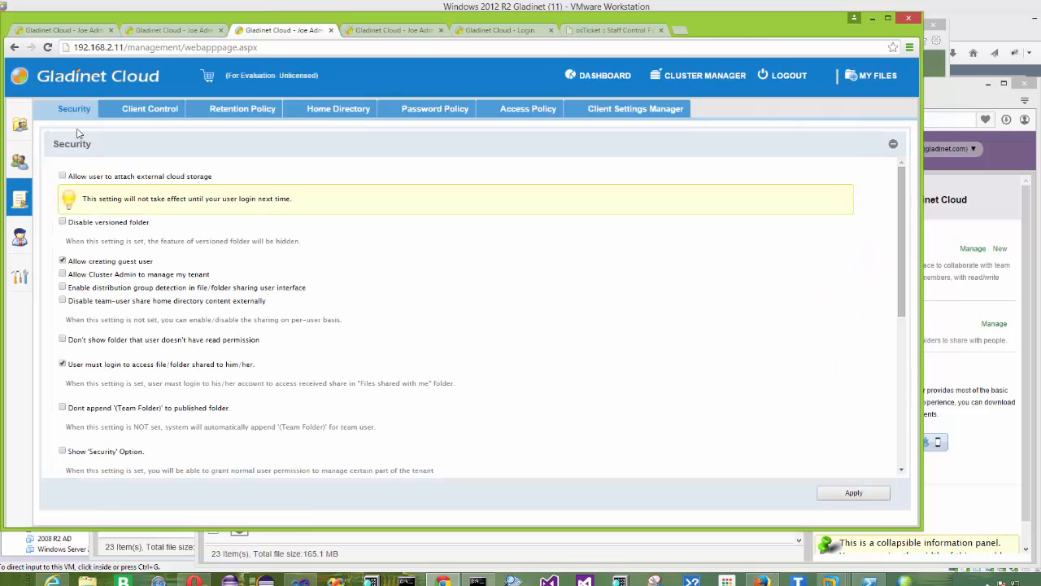
pyautogui.click(136, 110)
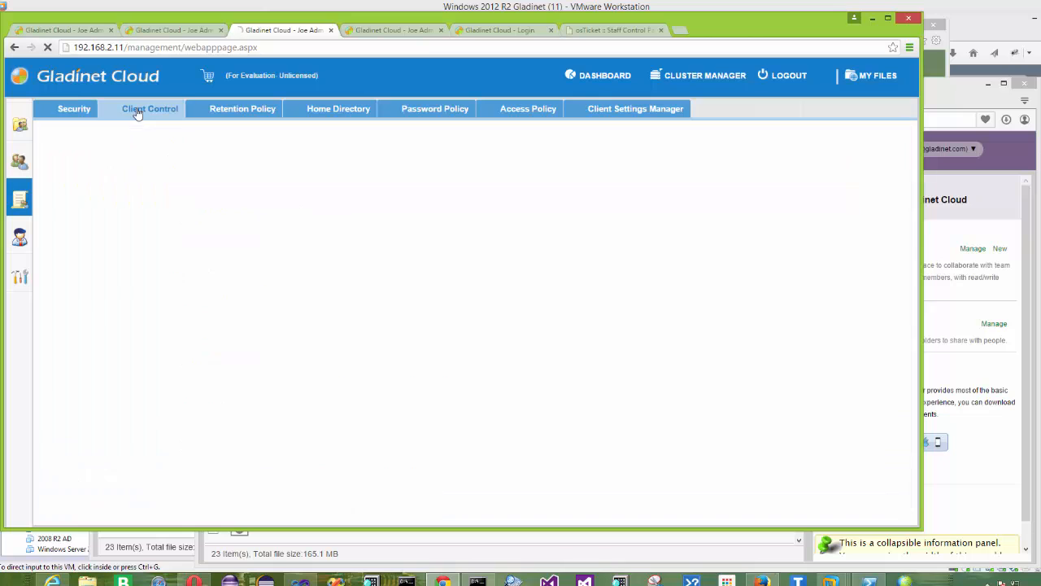
pyautogui.click(224, 111)
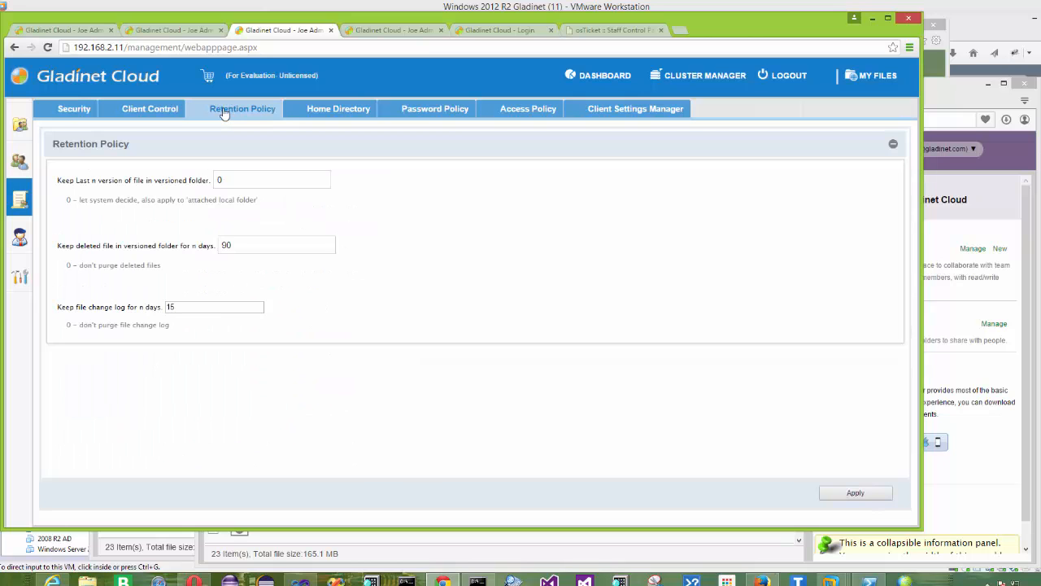
pyautogui.click(309, 112)
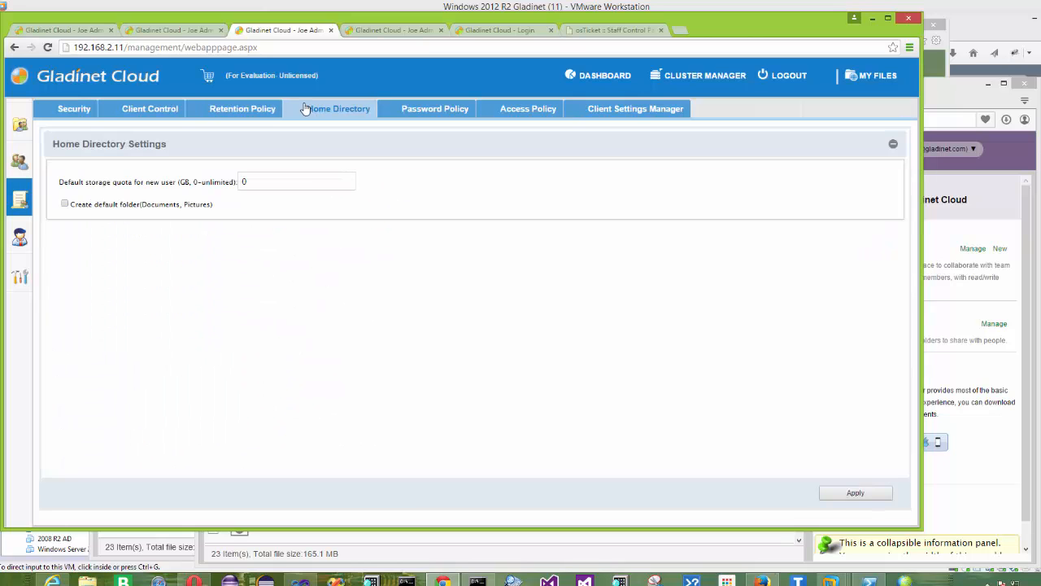
pyautogui.click(429, 112)
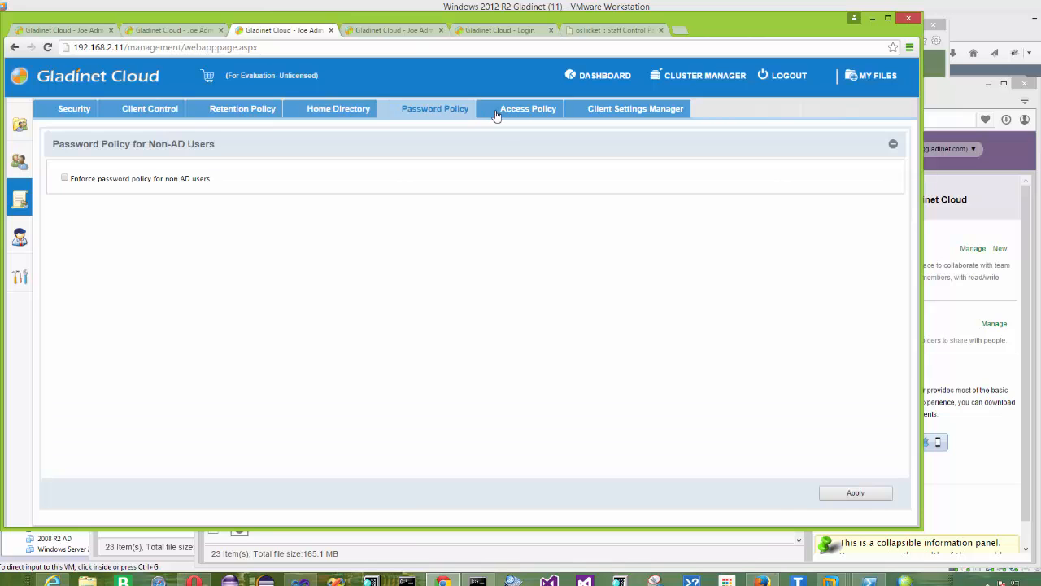
pyautogui.click(514, 110)
pyautogui.click(604, 109)
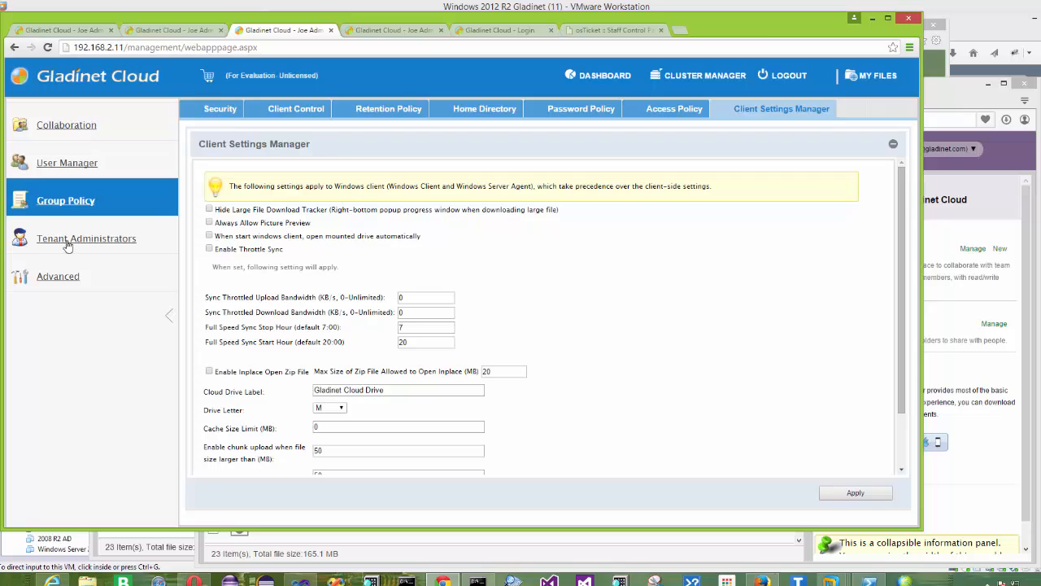
# View the Tenant Administrators page, and examine the Active Directory/LDAP configuration in the Advanced settings.
pyautogui.click(57, 236)
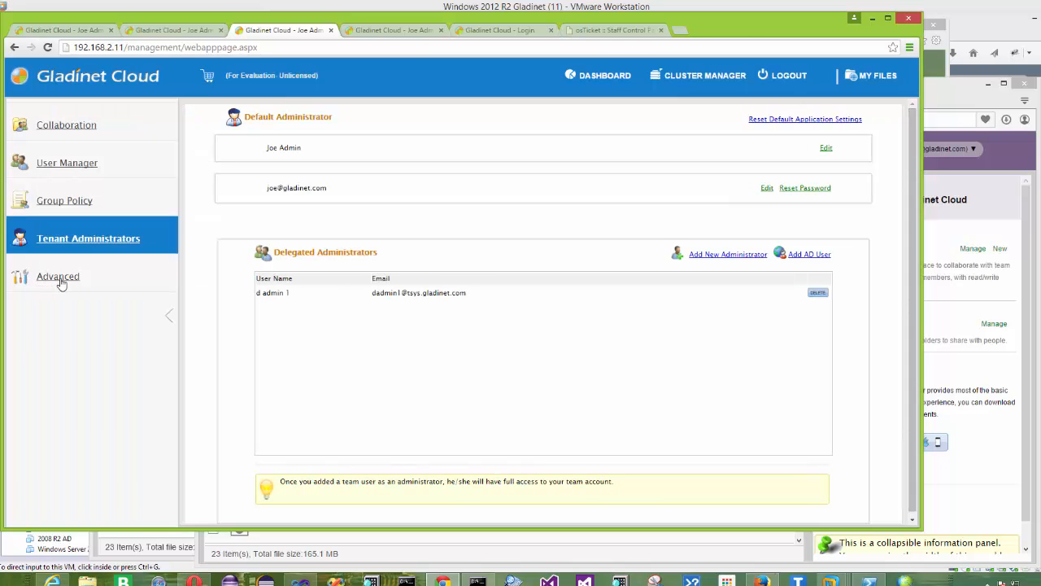
pyautogui.click(62, 283)
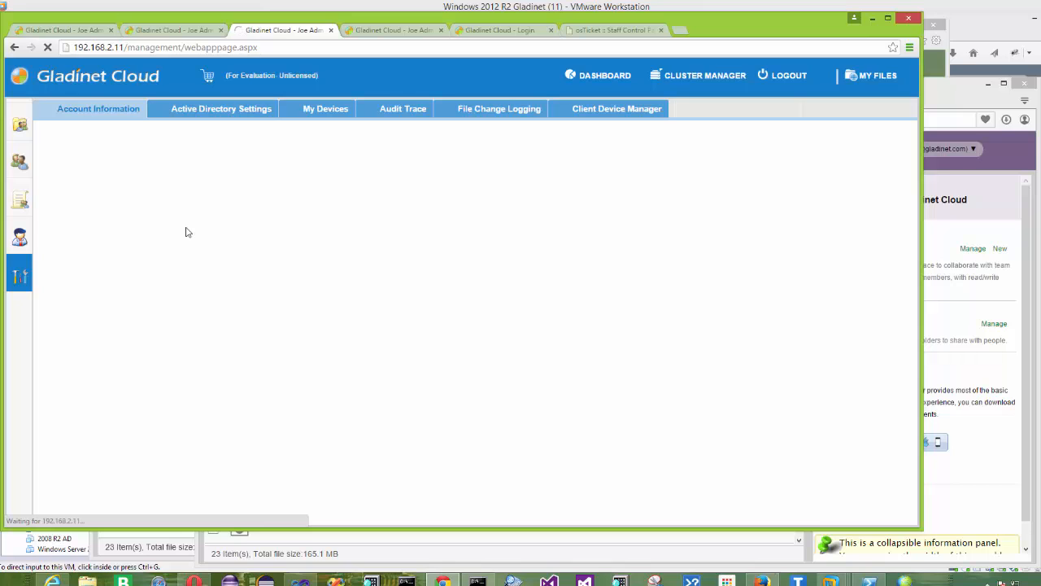
pyautogui.click(212, 114)
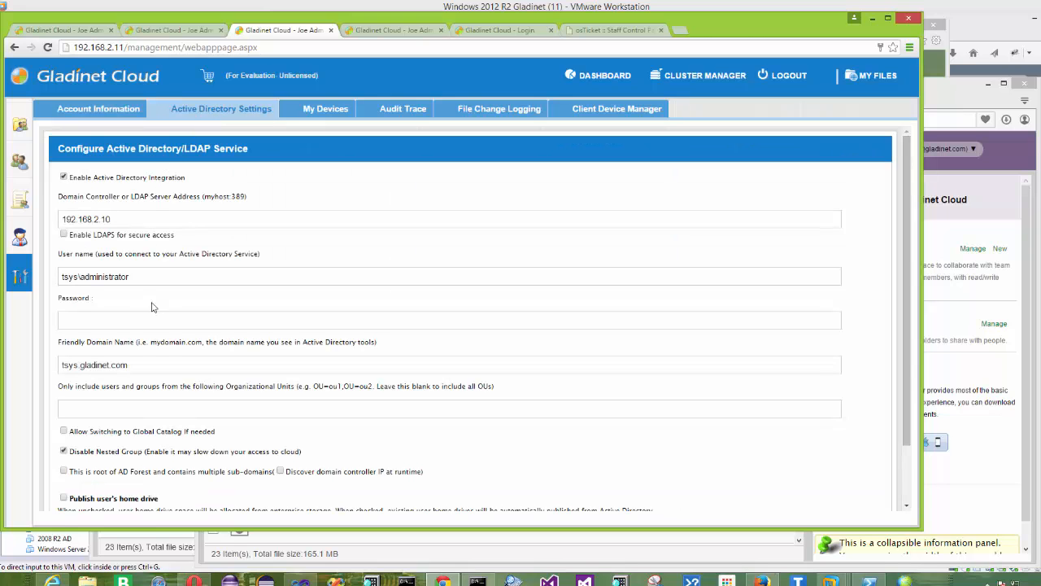
pyautogui.scroll(-2, 260, 321)
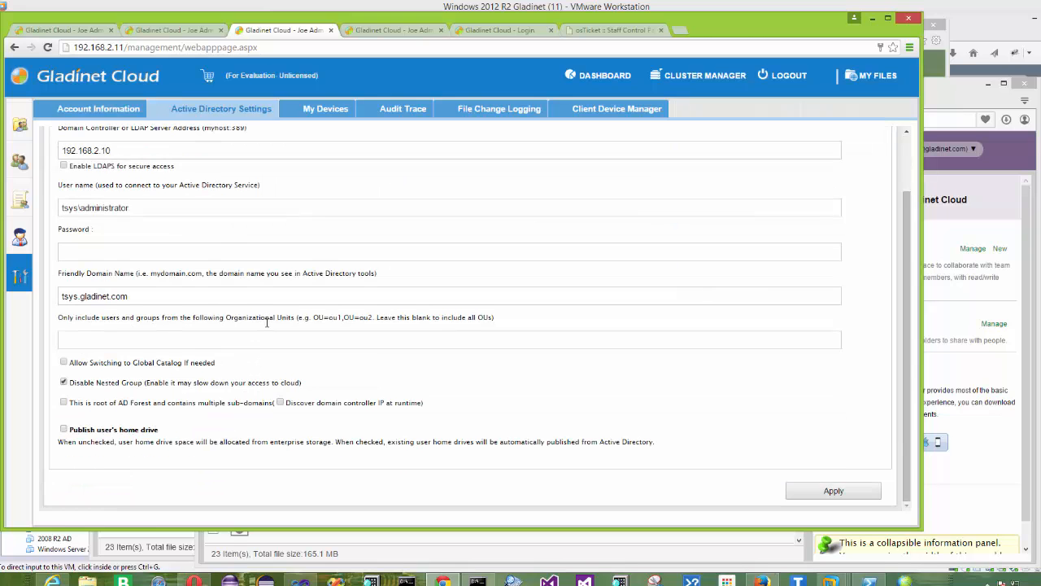
pyautogui.scroll(2, 268, 317)
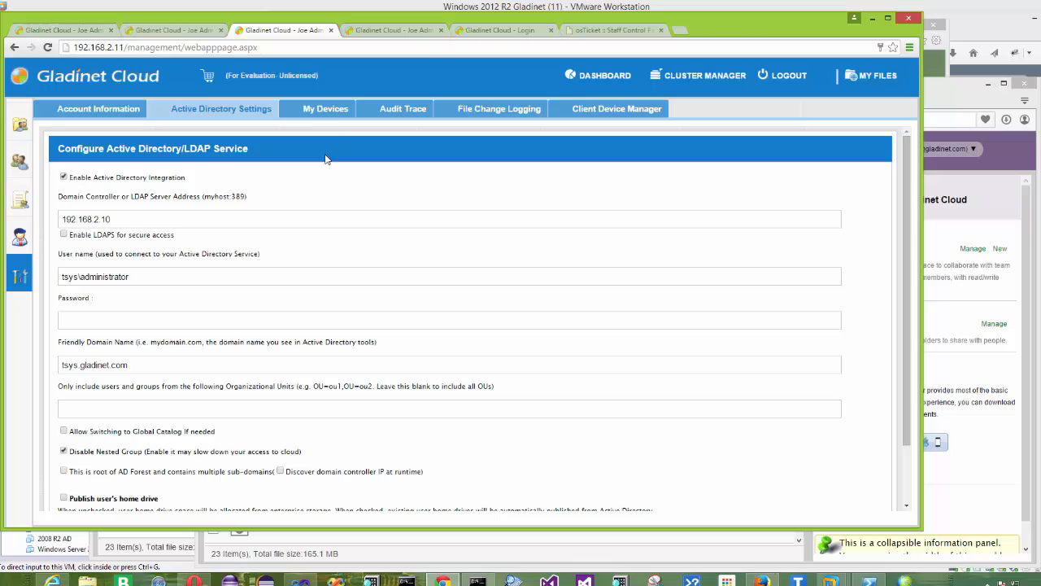
# Look through the Advanced section's My Devices, Audit Trace, File Change Logging and Client Device Manager pages.
pyautogui.click(332, 111)
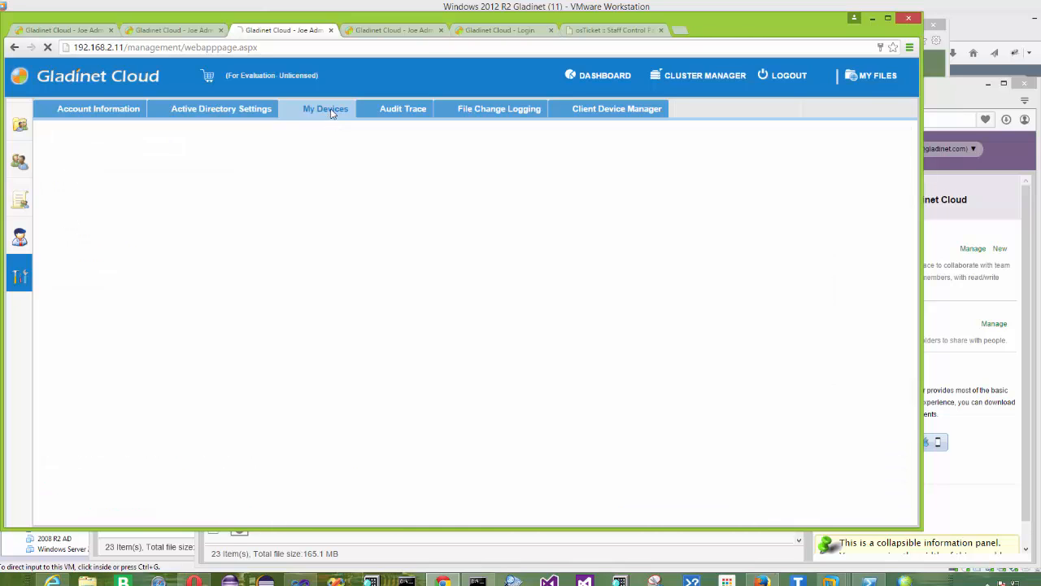
pyautogui.click(391, 114)
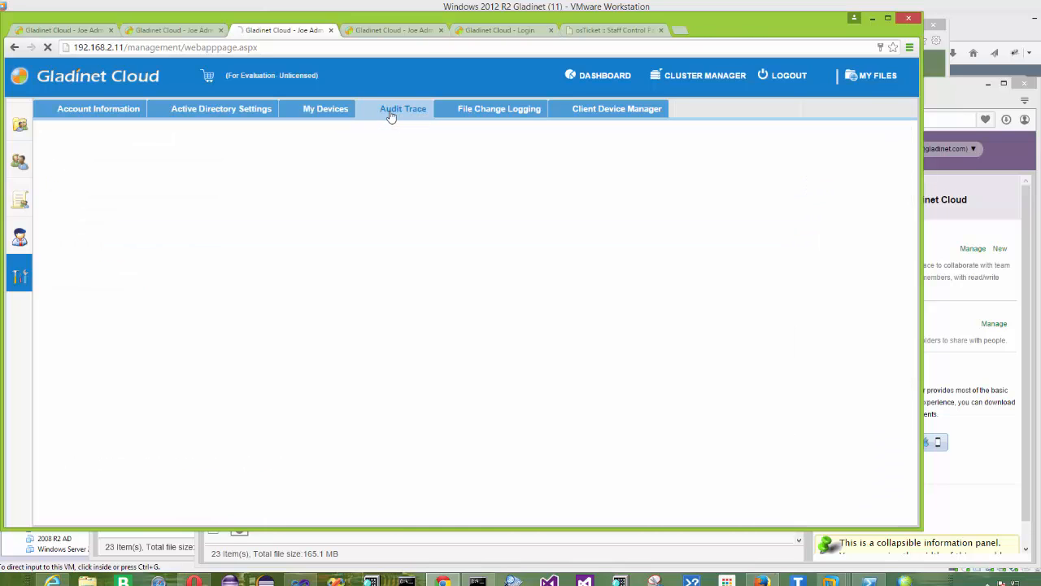
pyautogui.click(488, 114)
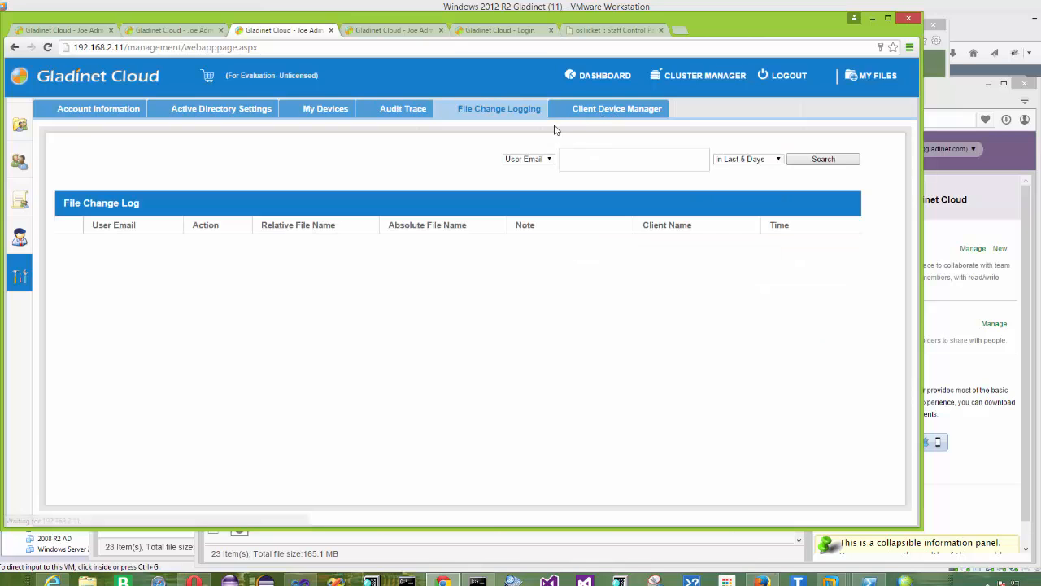
pyautogui.click(599, 112)
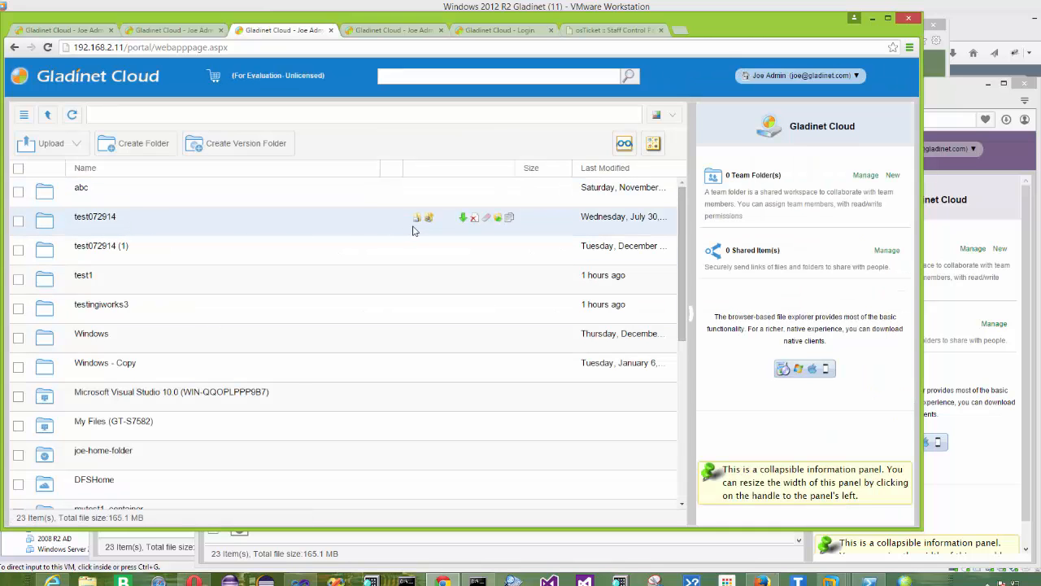
# Examine the test072914 folder's share settings and user invitation form, and close them without sending an invitation.
pyautogui.click(420, 220)
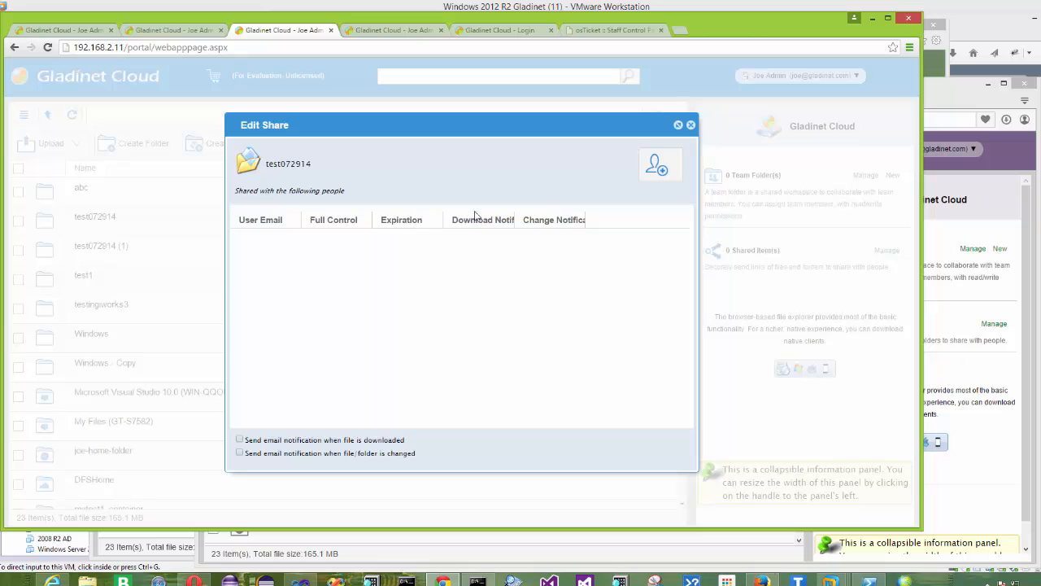
pyautogui.click(660, 171)
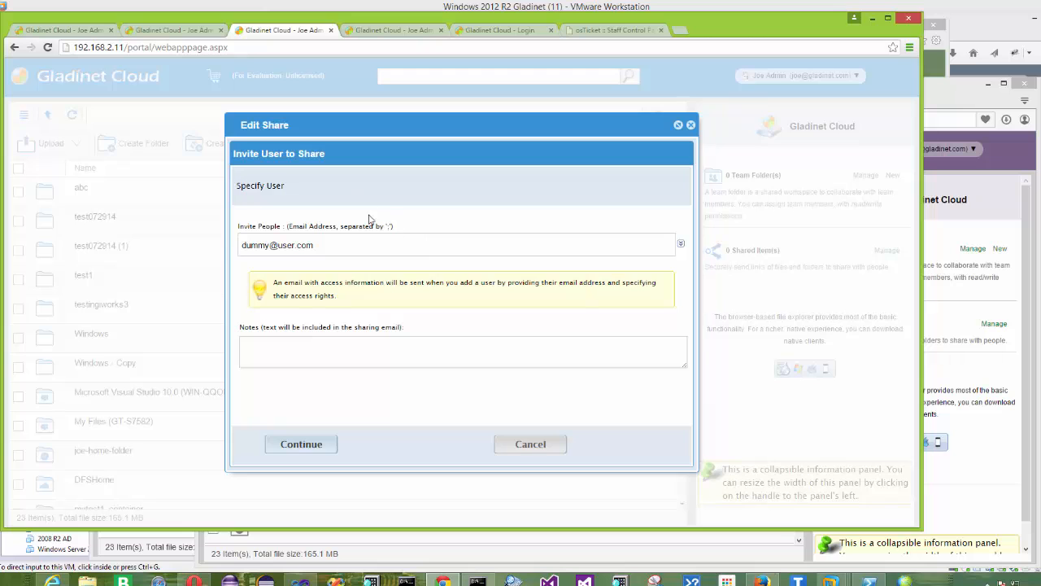
pyautogui.click(529, 446)
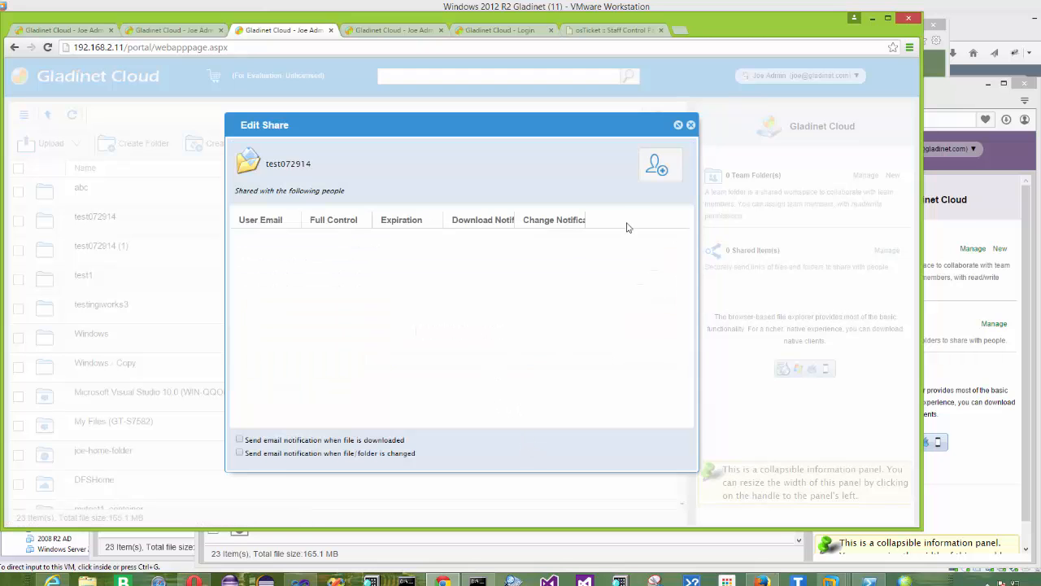
pyautogui.click(691, 125)
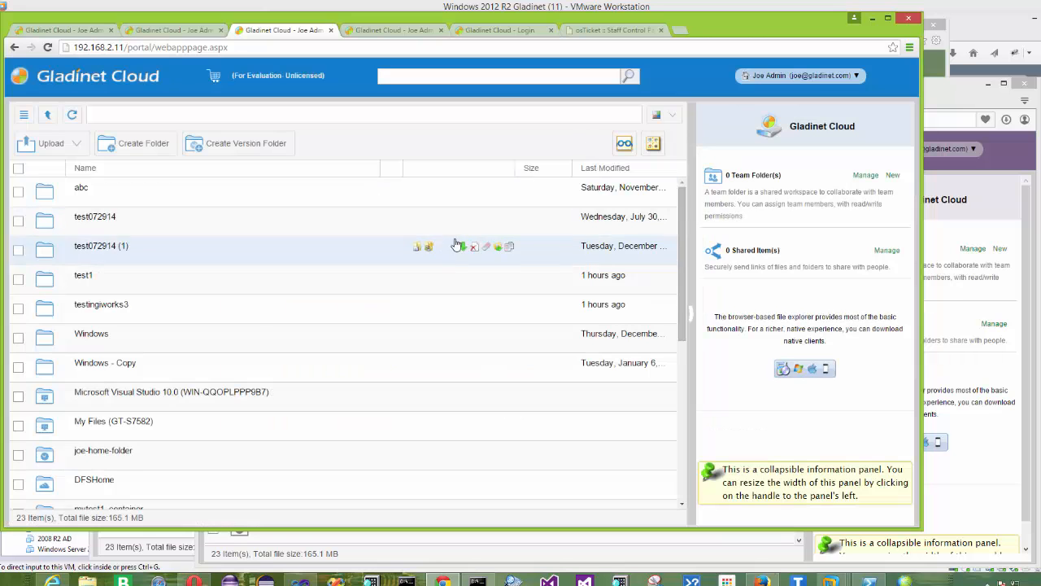
# Browse the file list and review the Windows, Server Agent, Mac OS X and mobile options in Download Clients, closing the dialog when done.
pyautogui.scroll(-3, 455, 247)
pyautogui.scroll(-4, 446, 250)
pyautogui.scroll(7, 446, 251)
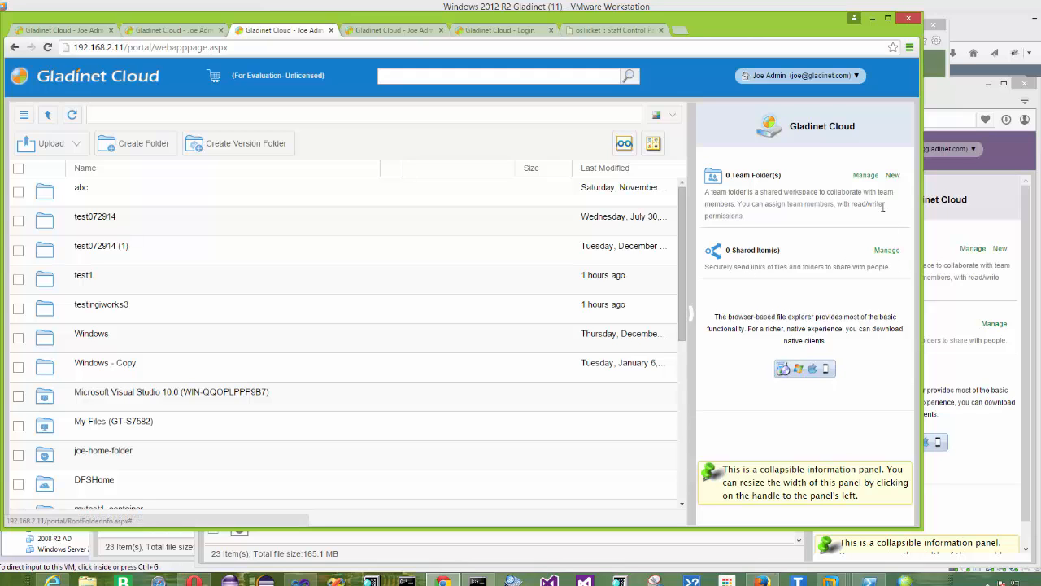
pyautogui.click(811, 373)
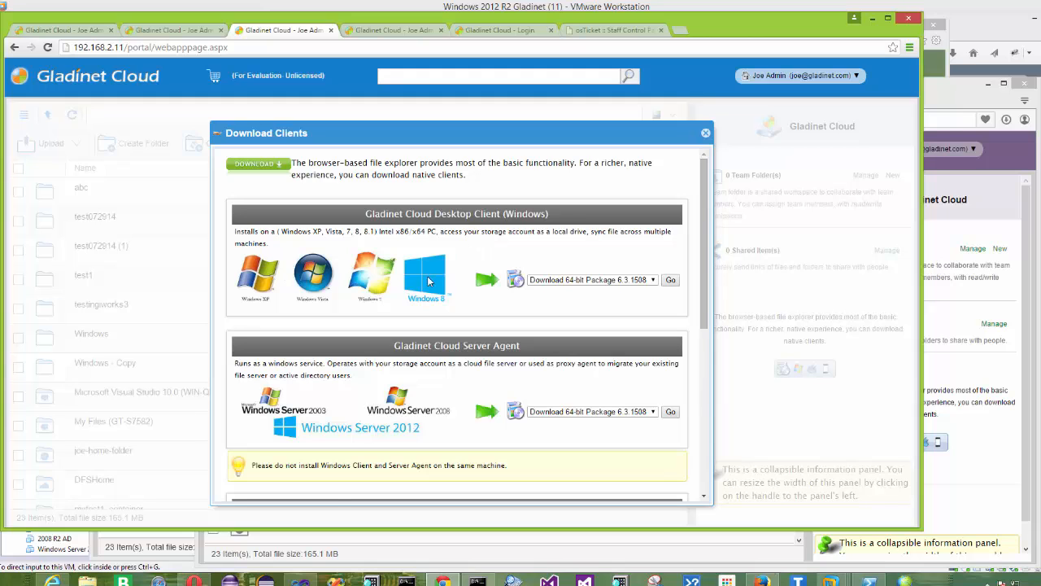
pyautogui.scroll(-1, 499, 279)
pyautogui.scroll(-1, 413, 334)
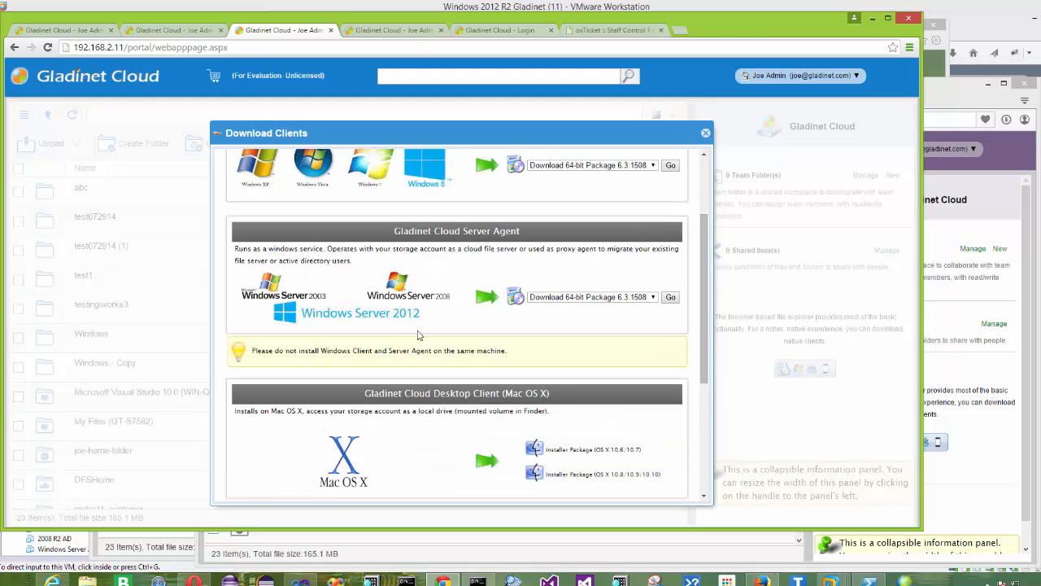
pyautogui.scroll(-2, 423, 335)
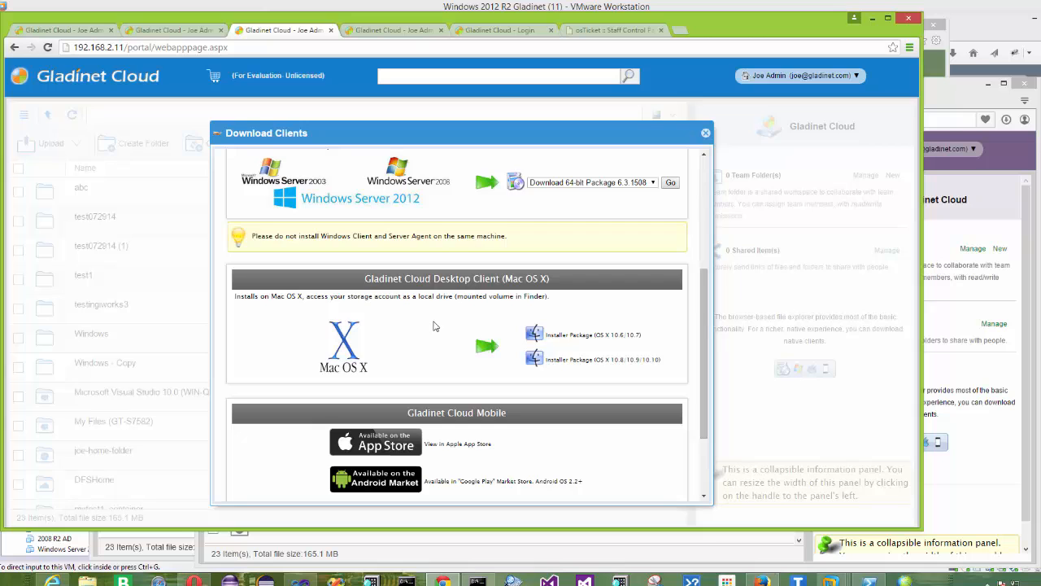
pyautogui.scroll(-2, 437, 326)
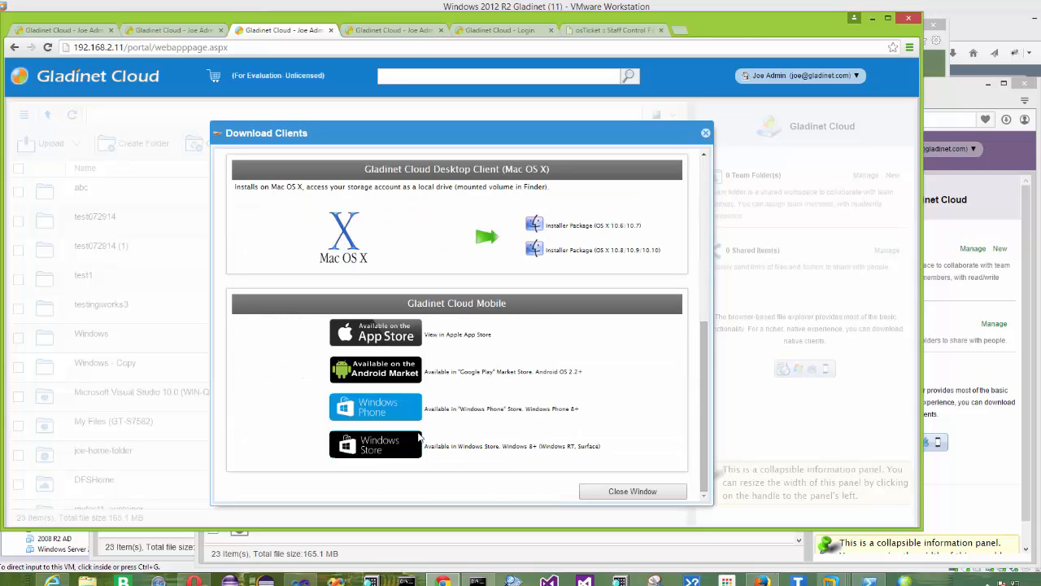
pyautogui.scroll(4, 488, 345)
pyautogui.scroll(-4, 589, 344)
pyautogui.click(627, 492)
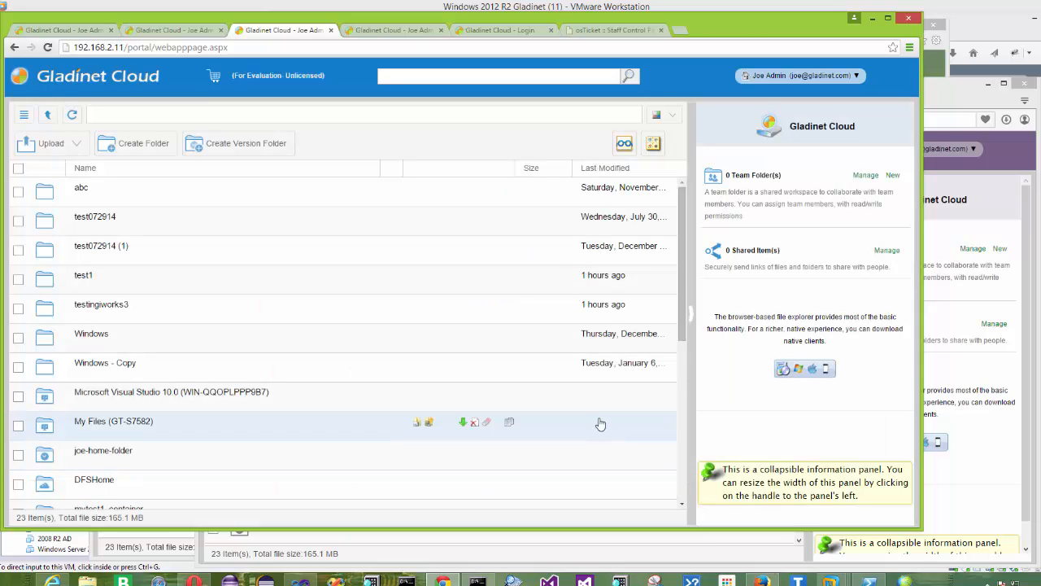
# Select openstack118, Trash Can and dotNetFx40_Full_x86_x64.exe together in the file list.
pyautogui.scroll(-3, 203, 346)
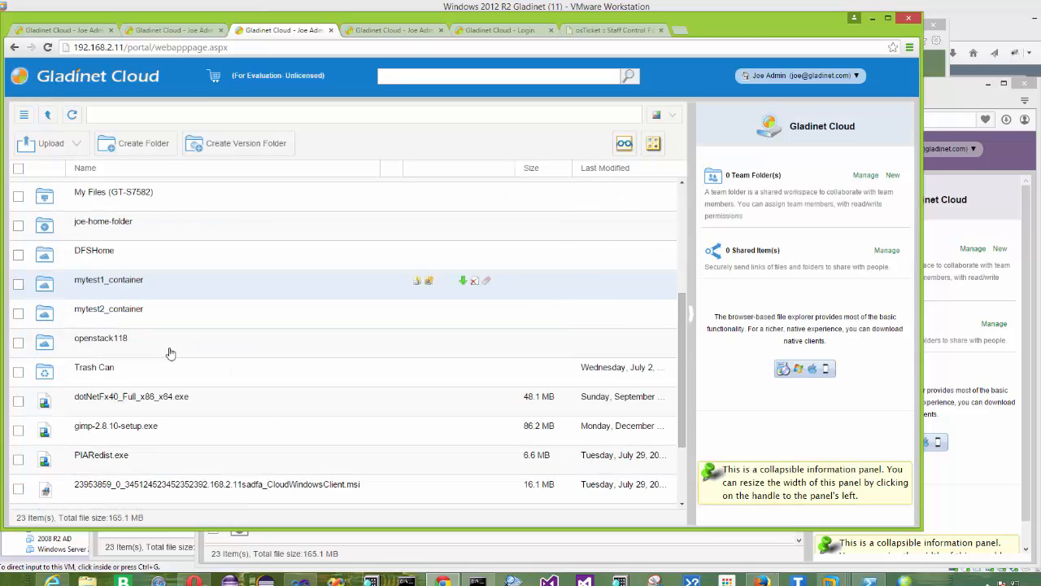
pyautogui.click(18, 343)
pyautogui.click(18, 372)
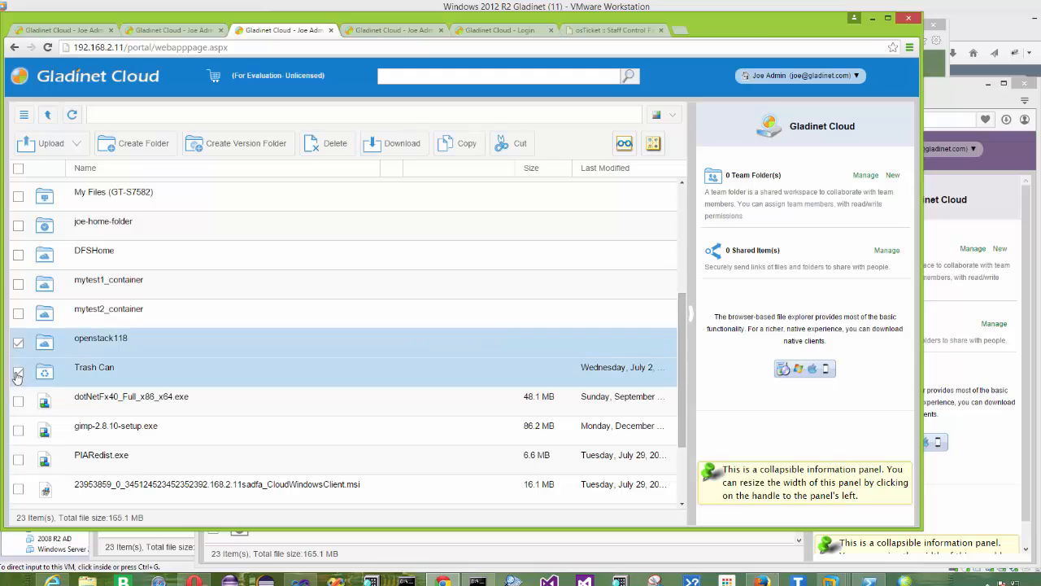
pyautogui.click(18, 401)
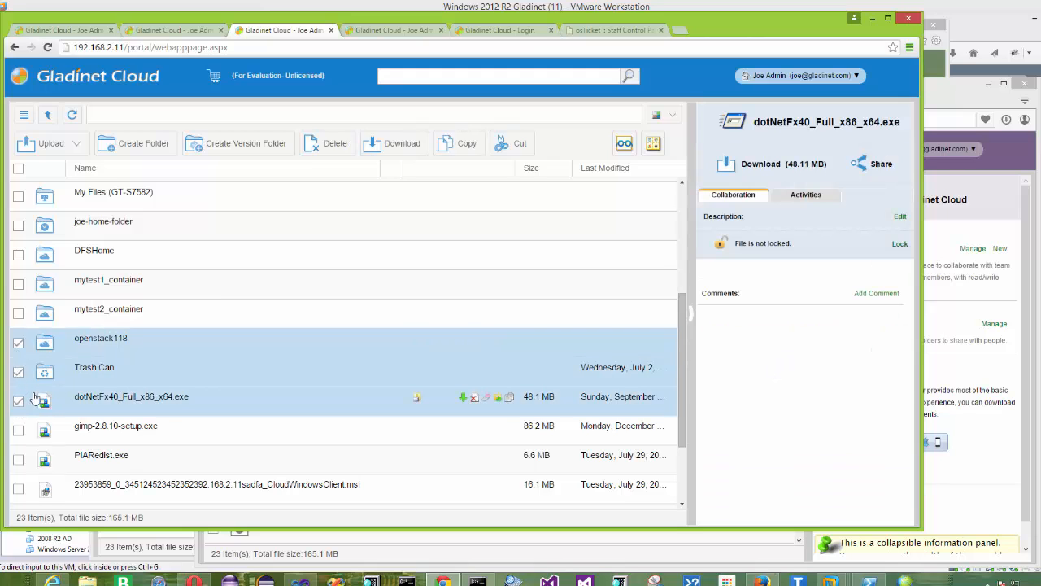
# Switch to the purple-themed portal in Opera and select dotNetFx40_Full_x86_x64.exe in its file list.
pyautogui.click(940, 90)
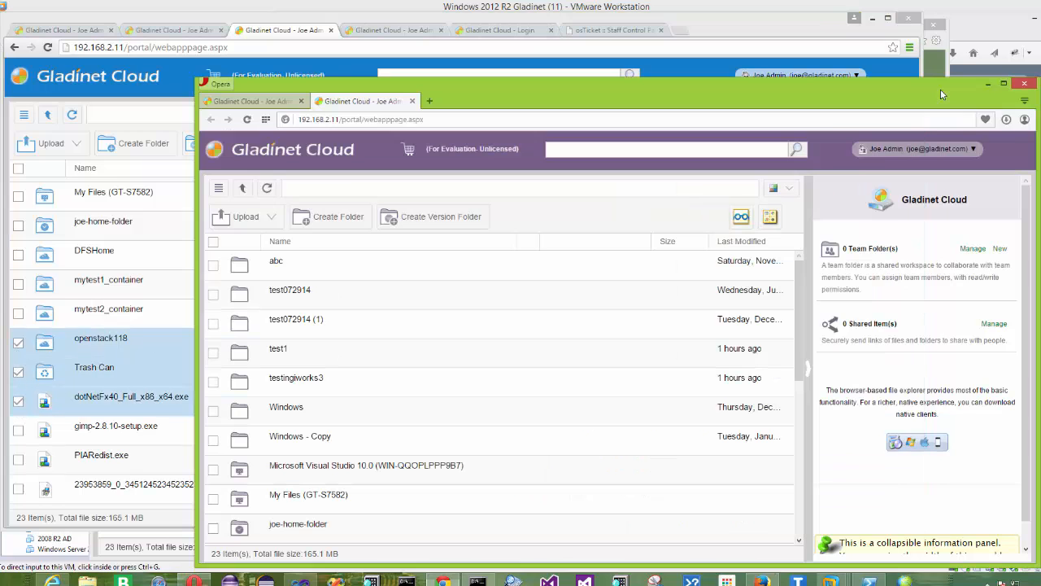
pyautogui.scroll(-5, 223, 403)
pyautogui.scroll(-2, 222, 406)
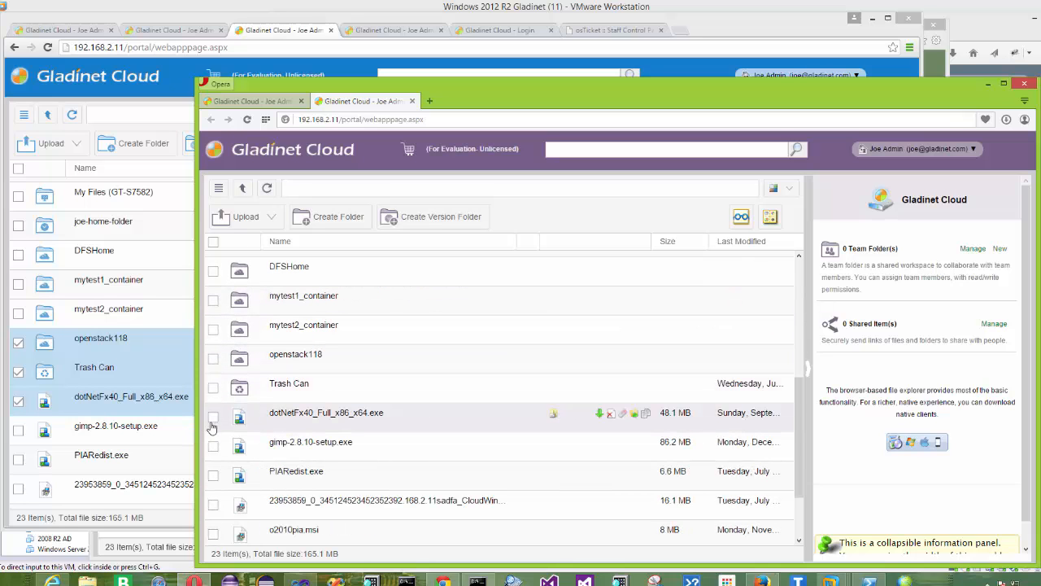
pyautogui.click(213, 418)
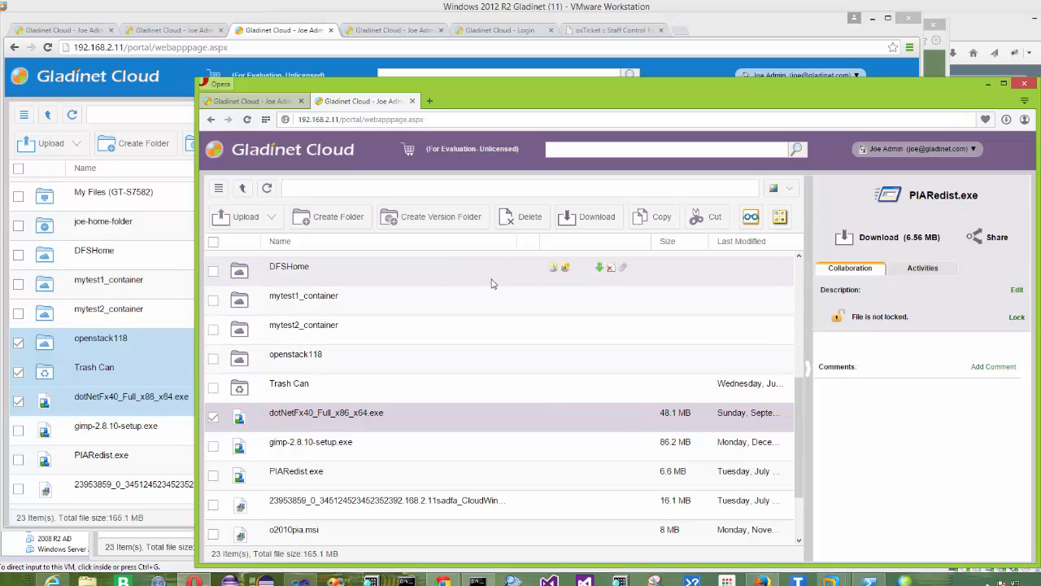
pyautogui.click(907, 581)
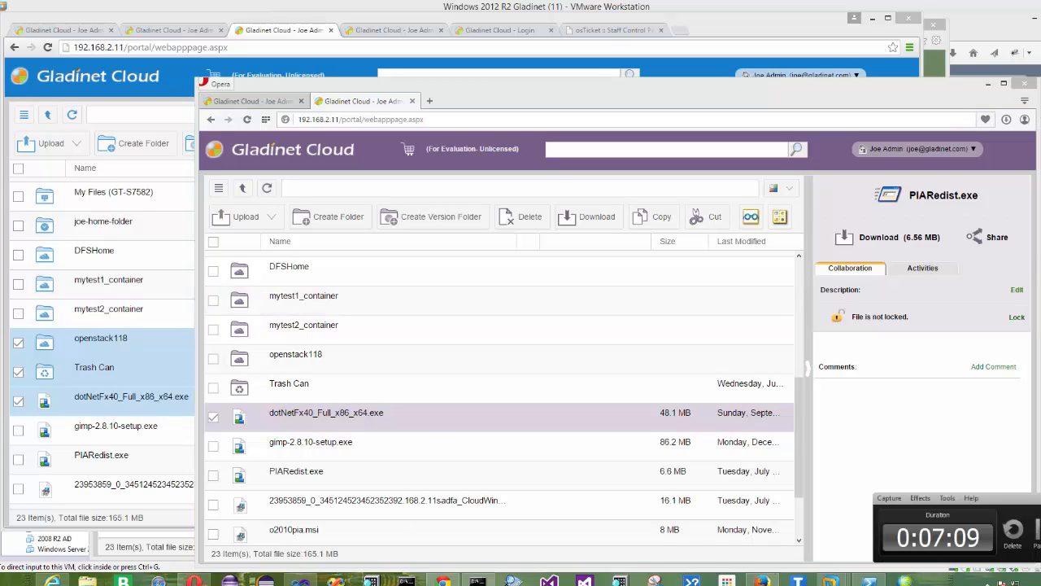